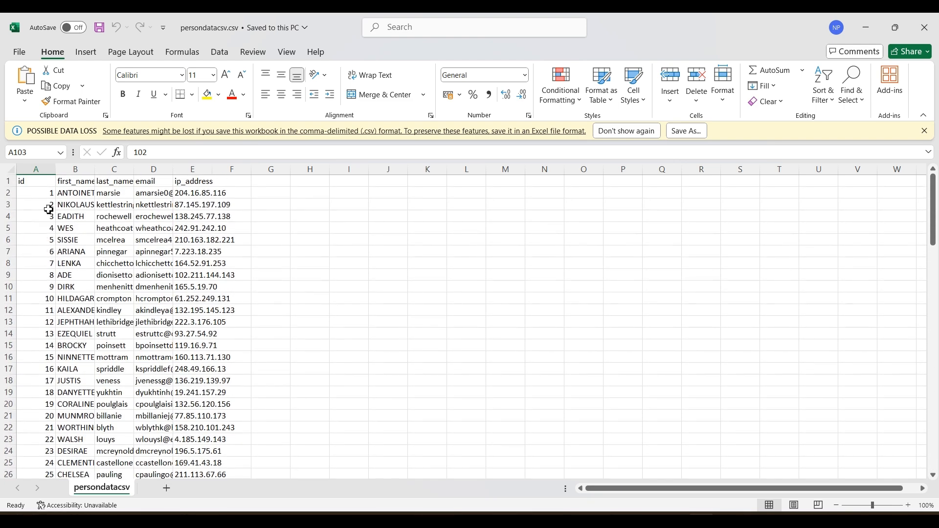
- Check the id and ip_address columns of the persondatacsv.csv sheet, and switch to SQL Server Management Studio
{"action": "left_click", "coordinate": [35, 168]}
{"action": "left_click", "coordinate": [200, 167]}
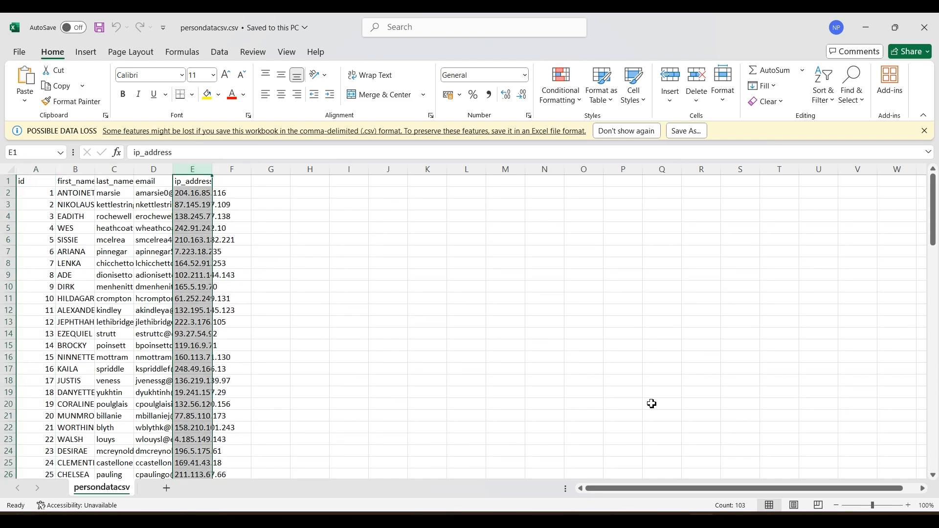
{"action": "mouse_move", "coordinate": [512, 519]}
{"action": "left_click", "coordinate": [512, 464]}
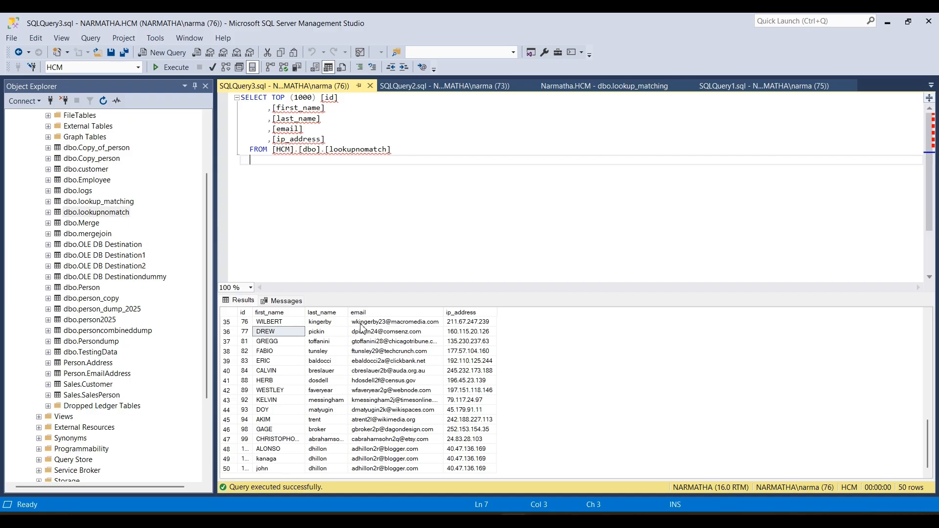
- Rerun the whole SELECT TOP (1000) query on [HCM].[dbo].[lookupnomatch]
{"action": "left_click_drag", "start_coordinate": [319, 204], "coordinate": [161, 90]}
{"action": "left_click", "coordinate": [169, 67]}
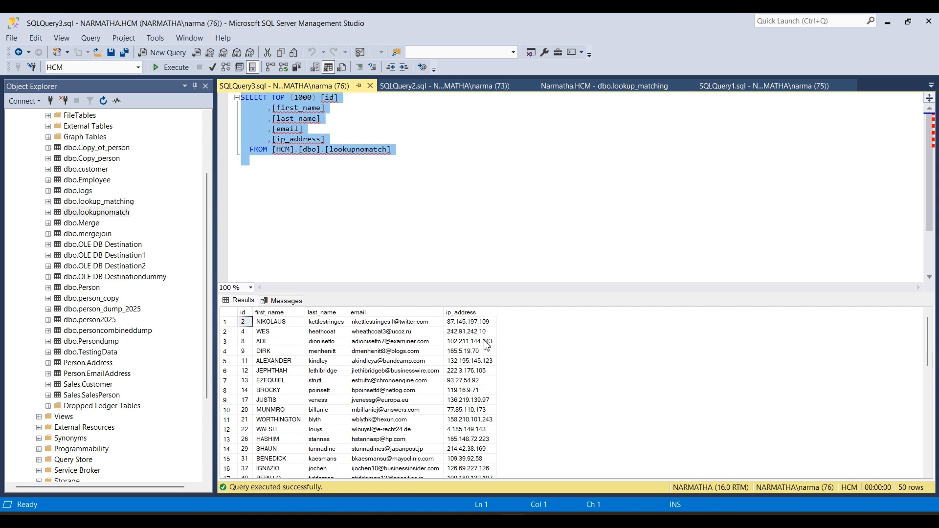
{"action": "left_click", "coordinate": [335, 180]}
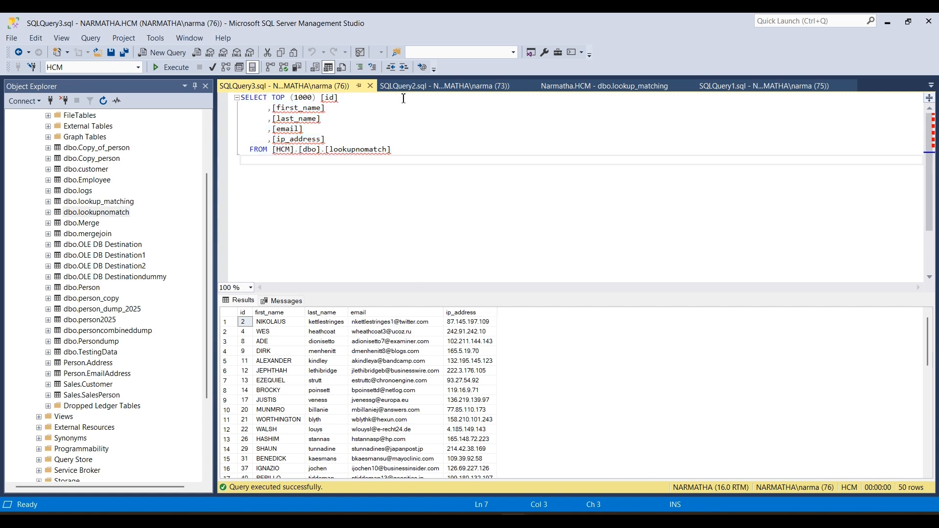
- Review the dbo.lookup_matching data and the column definitions in the Persondump CREATE TABLE script, especially gender
{"action": "left_click", "coordinate": [415, 87]}
{"action": "left_click", "coordinate": [577, 87]}
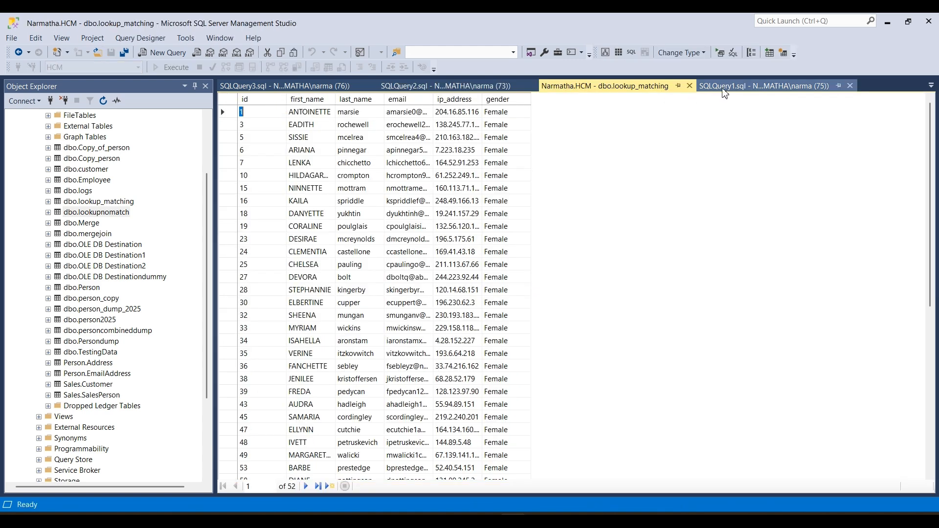
{"action": "left_click", "coordinate": [725, 86]}
{"action": "left_click", "coordinate": [385, 290]}
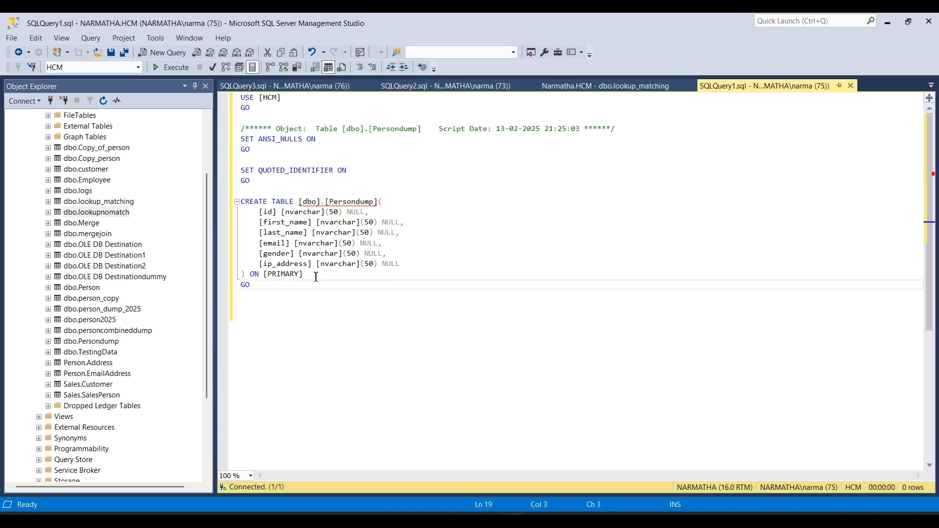
{"action": "left_click", "coordinate": [286, 265]}
{"action": "double_click", "coordinate": [279, 255]}
{"action": "left_click", "coordinate": [325, 287]}
{"action": "double_click", "coordinate": [285, 254]}
{"action": "left_click", "coordinate": [303, 292]}
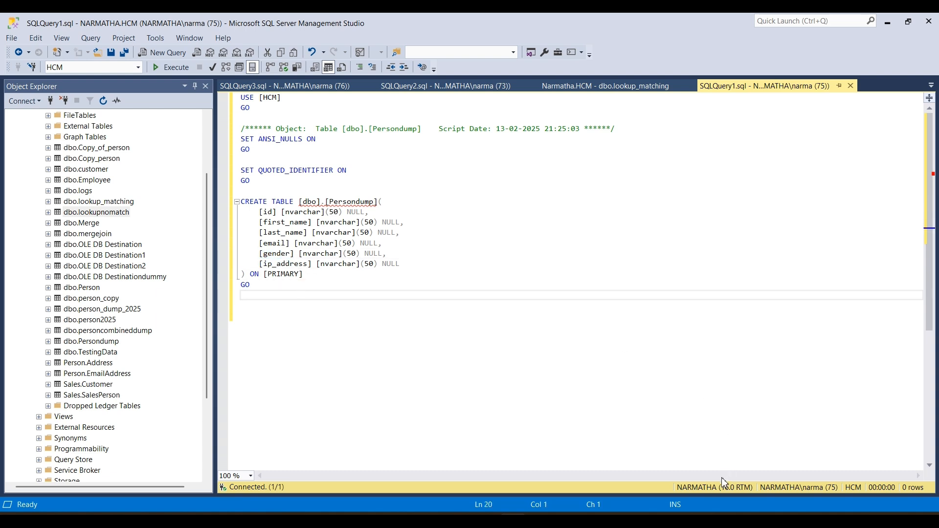
- Check the id column of persondatacsv.csv in Excel and return to the Persondump script in SQL Server Management Studio
{"action": "left_click", "coordinate": [701, 519]}
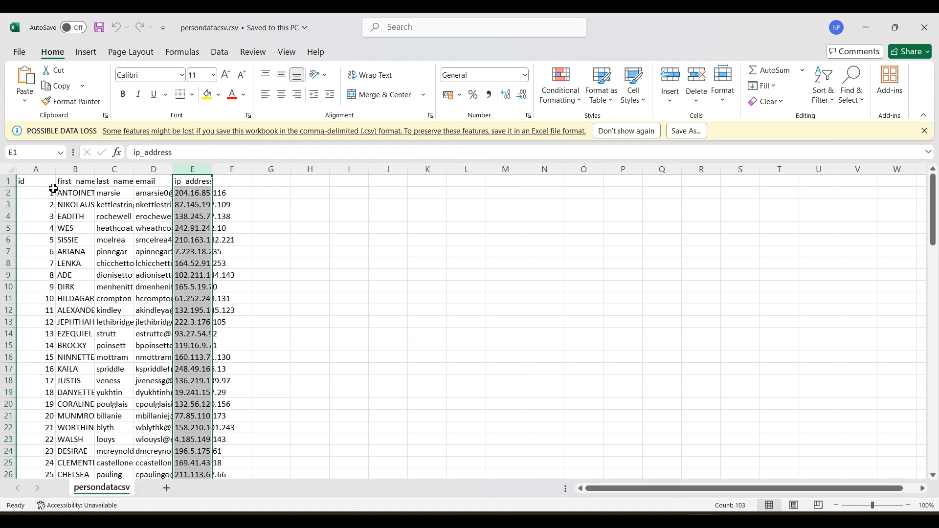
{"action": "left_click", "coordinate": [39, 172]}
{"action": "key", "text": "alt+Tab"}
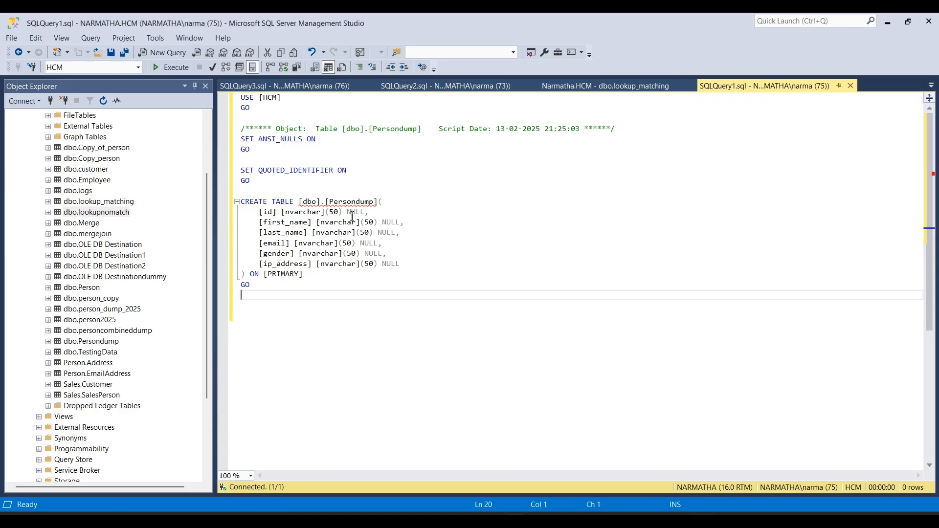
- Copy the table name [dbo].[Persondump], write a "select * from" query on it below the script, and run only that query
{"action": "left_click_drag", "start_coordinate": [258, 218], "coordinate": [384, 201]}
{"action": "key", "text": "ctrl+c"}
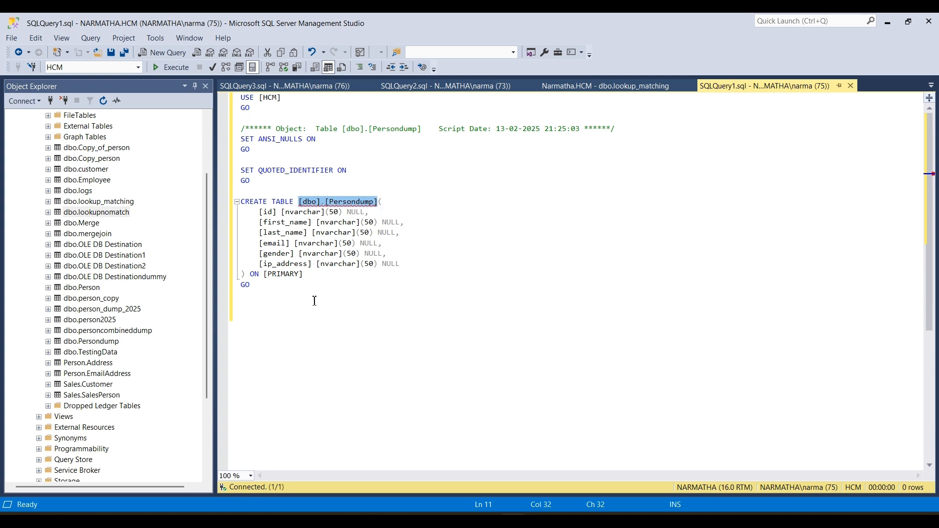
{"action": "double_click", "coordinate": [277, 255]}
{"action": "left_click", "coordinate": [267, 296]}
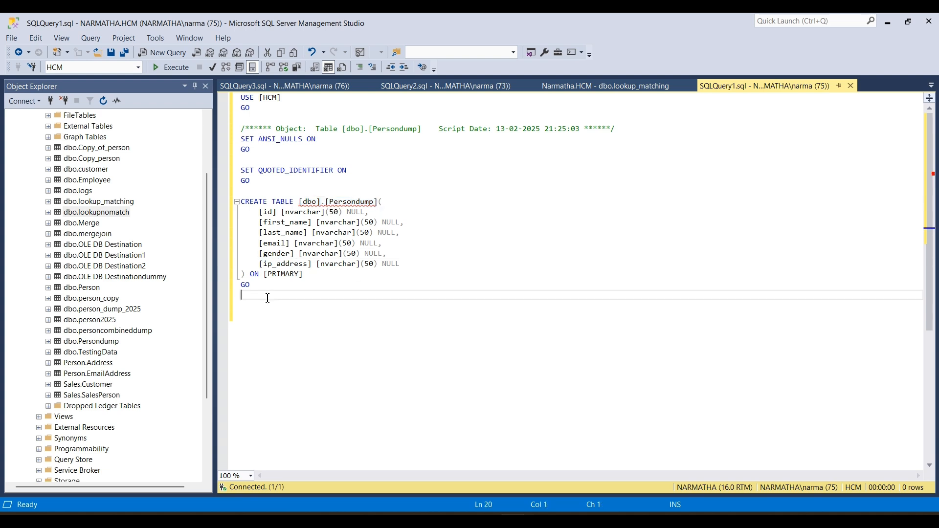
{"action": "key", "text": "Return"}
{"action": "key", "text": "Return"}
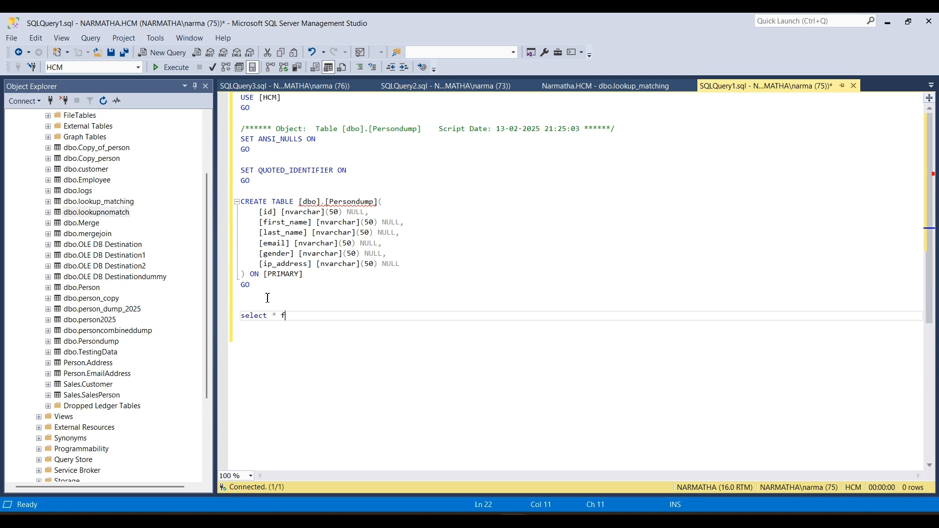
{"action": "type", "text": "select * from"}
{"action": "key", "text": "Return"}
{"action": "key", "text": "ctrl+v"}
{"action": "left_click_drag", "start_coordinate": [417, 329], "coordinate": [216, 316]}
{"action": "left_click", "coordinate": [171, 67]}
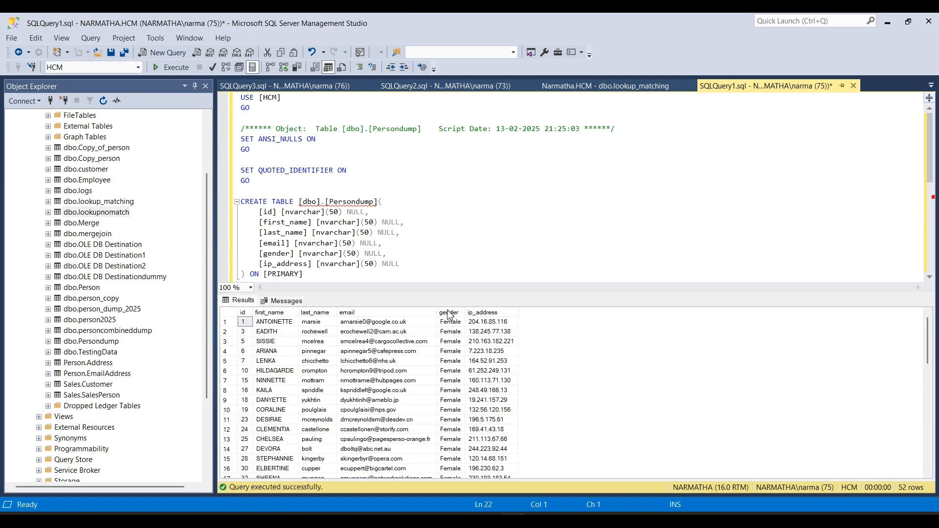
- Examine the gender and id columns in the Persondump results and compare them with the id column of persondatacsv.csv in Excel
{"action": "left_click", "coordinate": [450, 315]}
{"action": "scroll", "coordinate": [357, 350], "scroll_direction": "down", "scroll_amount": 12}
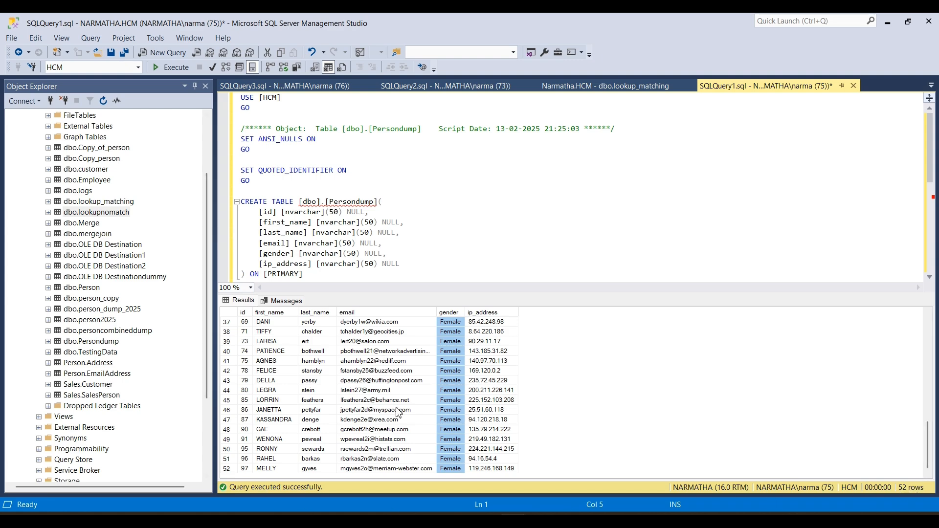
{"action": "key", "text": "alt+Tab"}
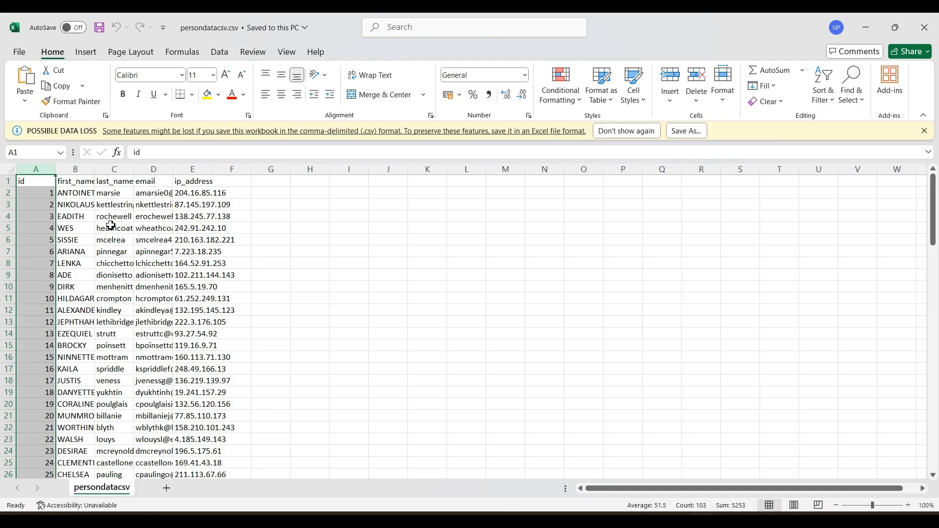
{"action": "key", "text": "alt+Tab"}
{"action": "left_click", "coordinate": [243, 313]}
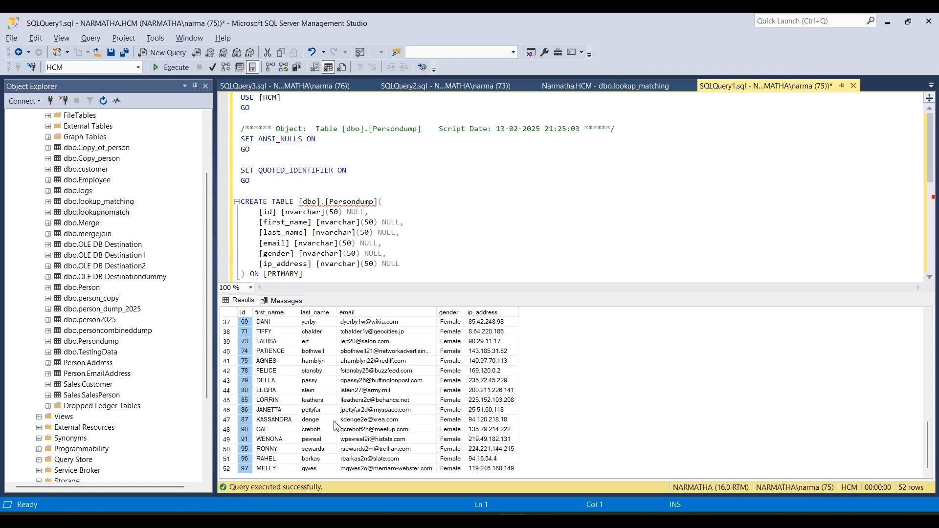
{"action": "left_click", "coordinate": [445, 323]}
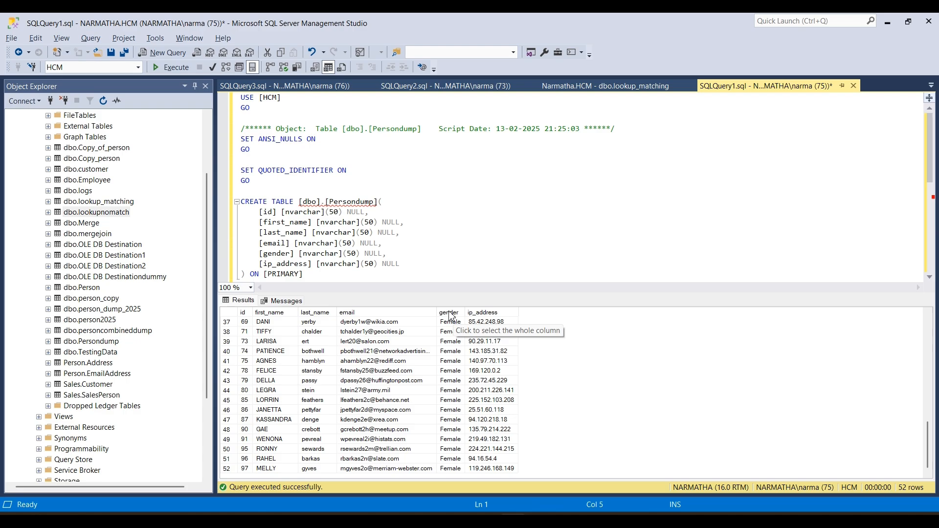
{"action": "key", "text": "alt+Tab"}
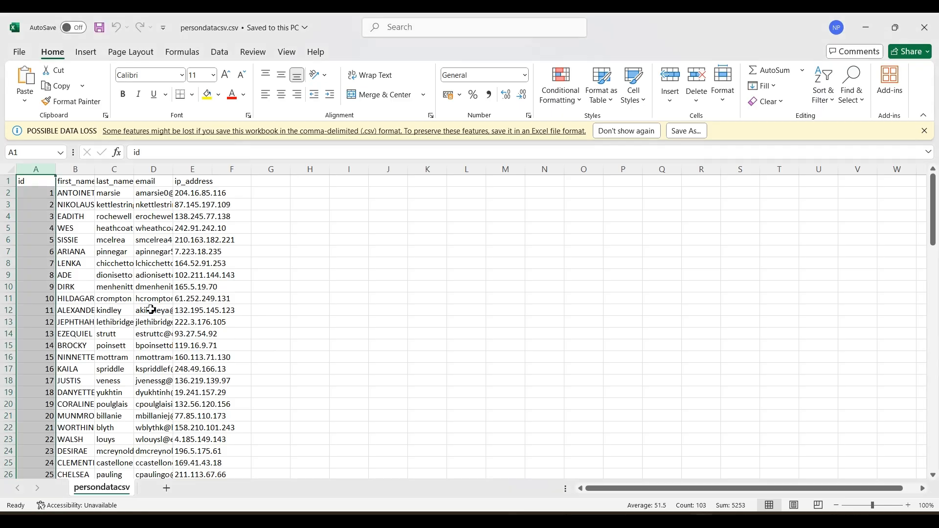
{"action": "left_click", "coordinate": [37, 168]}
{"action": "key", "text": "alt+Tab"}
- Switch to the Integration Services project in Visual Studio and add a new SSIS package
{"action": "key", "text": "alt+Tab"}
{"action": "key", "text": "alt+Tab"}
{"action": "left_click", "coordinate": [229, 312]}
{"action": "key", "text": "alt+Tab"}
{"action": "key", "text": "alt+Tab"}
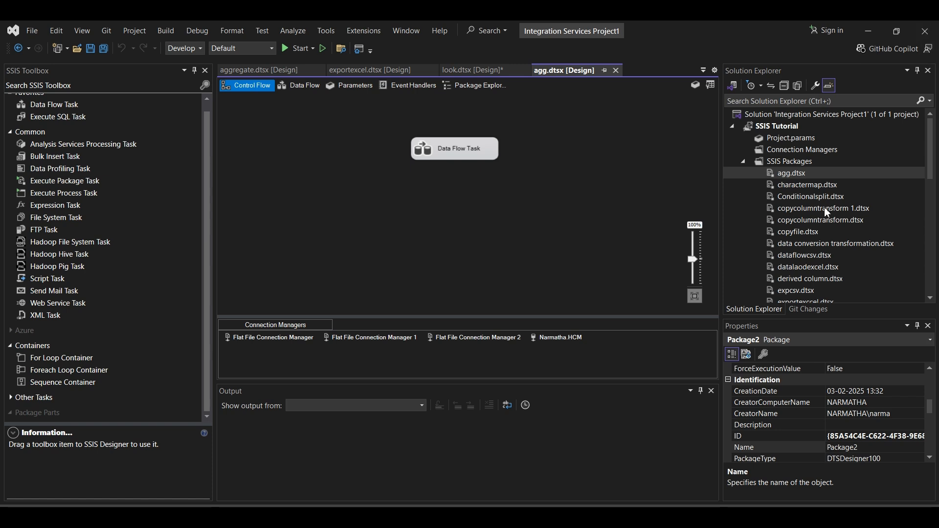
{"action": "right_click", "coordinate": [788, 163]}
{"action": "left_click", "coordinate": [798, 175]}
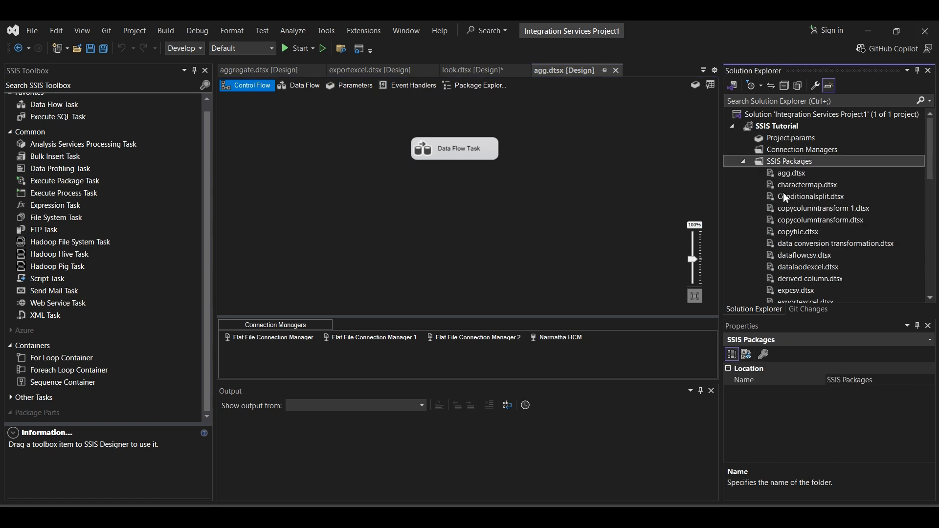
- Rename the package Package8.dtsx to lookup.dtsx
{"action": "scroll", "coordinate": [831, 208], "scroll_direction": "down", "scroll_amount": 9}
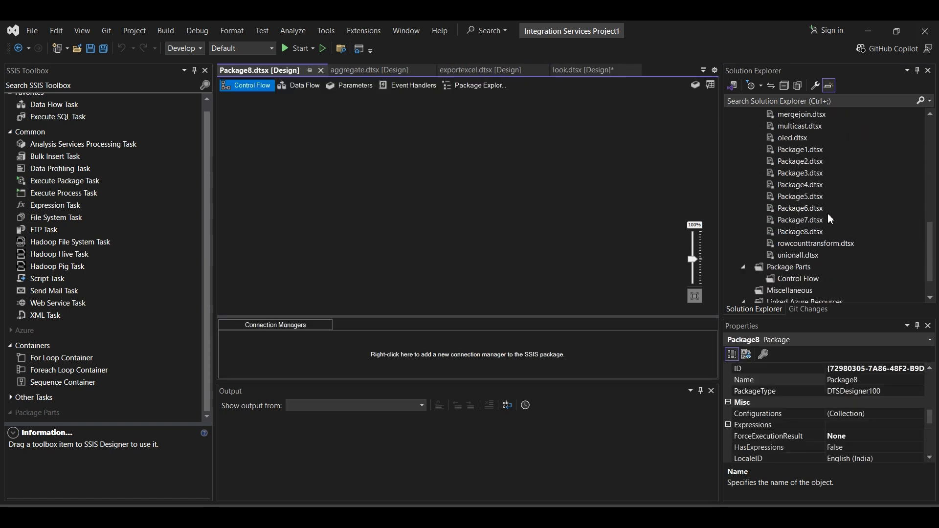
{"action": "left_click", "coordinate": [802, 235]}
{"action": "right_click", "coordinate": [802, 237]}
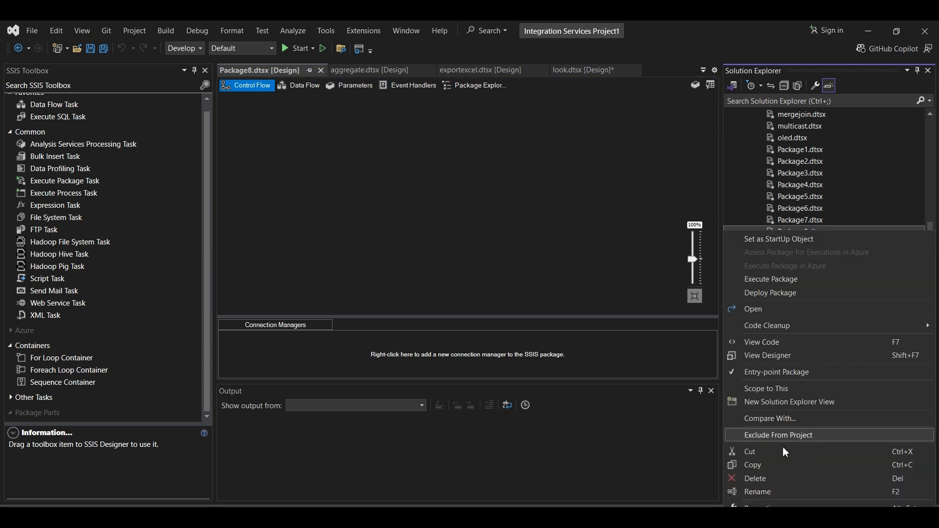
{"action": "left_click", "coordinate": [773, 319]}
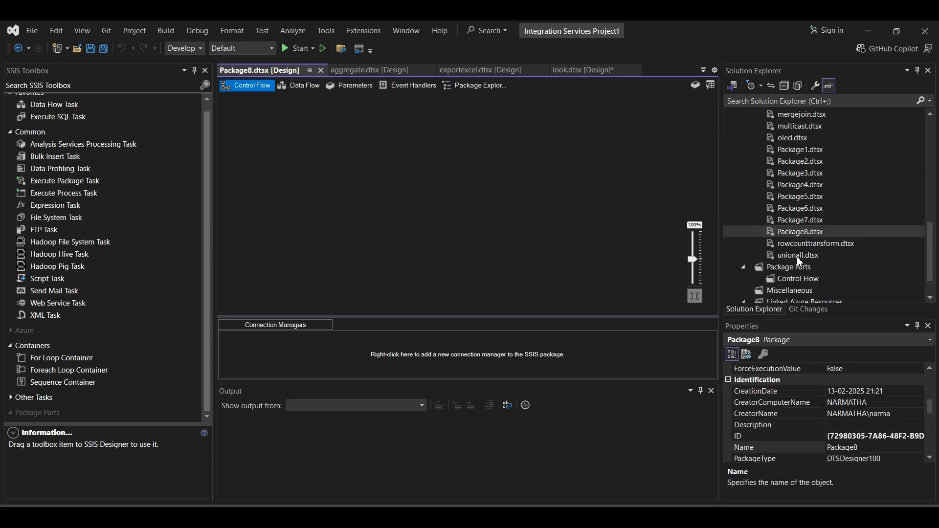
{"action": "right_click", "coordinate": [796, 232]}
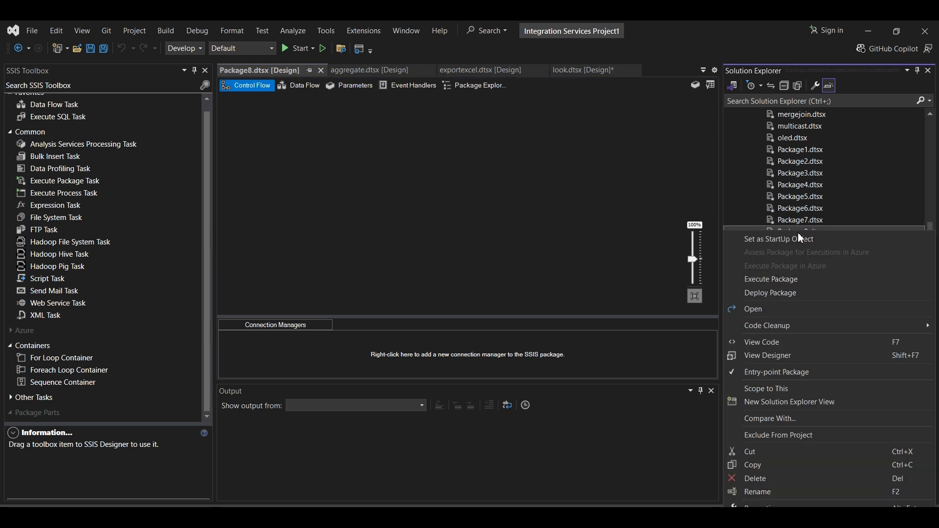
{"action": "left_click", "coordinate": [778, 496]}
{"action": "type", "text": "looku"}
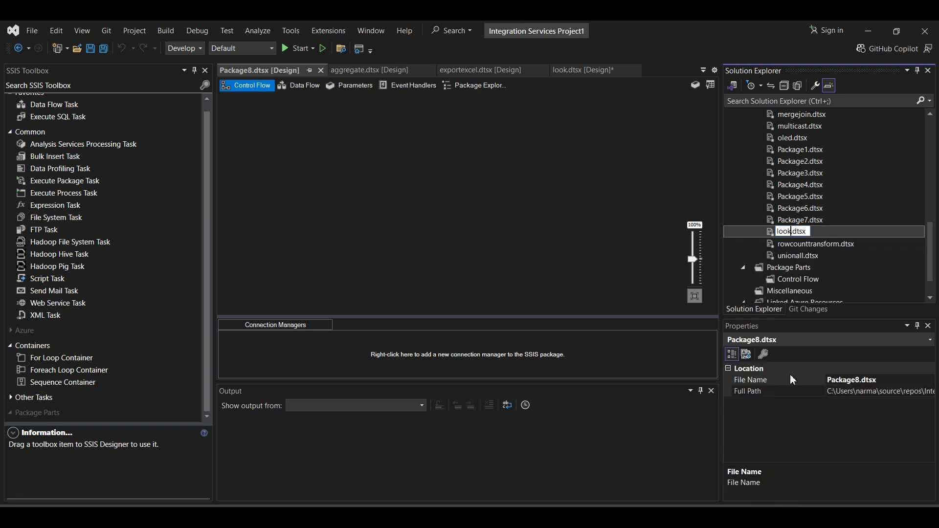
{"action": "type", "text": "p"}
{"action": "key", "text": "Return"}
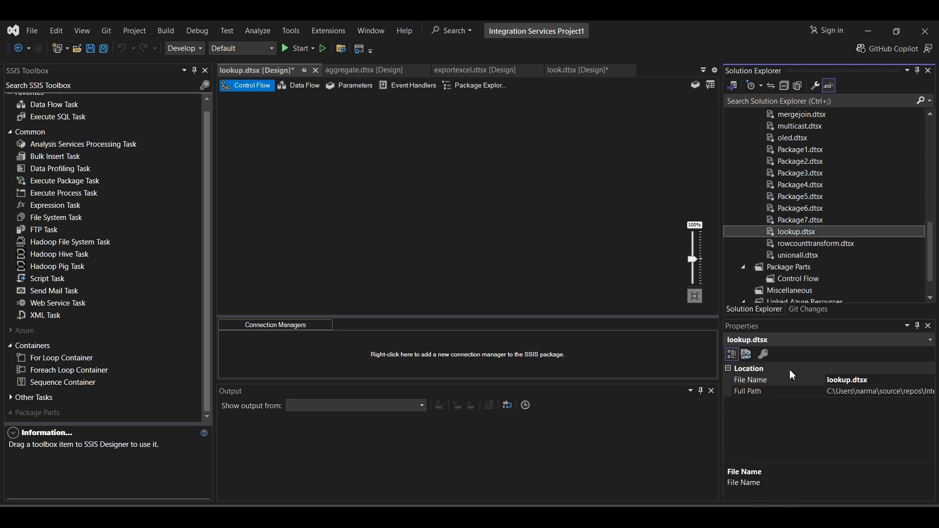
- Add a Data Flow Task to the lookup package's control flow and open its data flow
{"action": "scroll", "coordinate": [79, 125], "scroll_direction": "up", "scroll_amount": 1}
{"action": "left_click_drag", "start_coordinate": [54, 119], "coordinate": [416, 142]}
{"action": "double_click", "coordinate": [419, 139]}
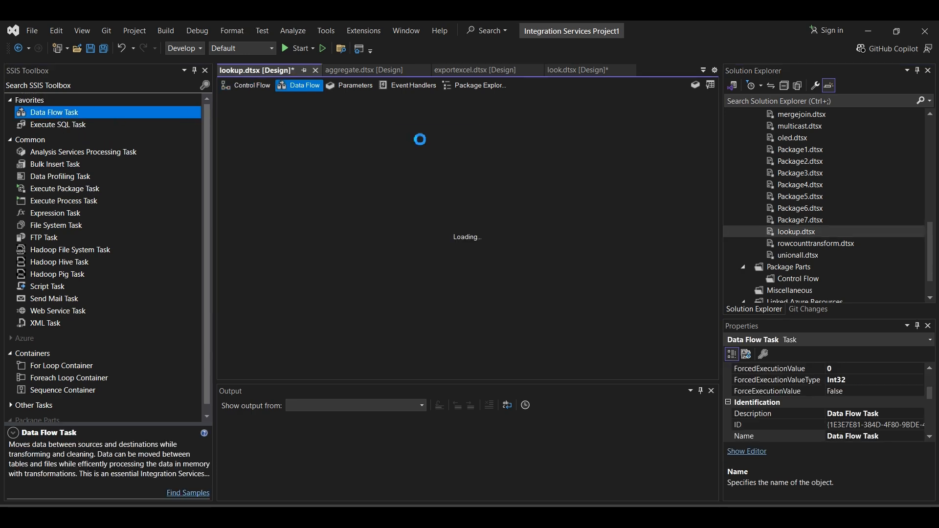
- Place a Flat File Source in the upper middle of the data flow and open its editor
{"action": "scroll", "coordinate": [76, 220], "scroll_direction": "down", "scroll_amount": 7}
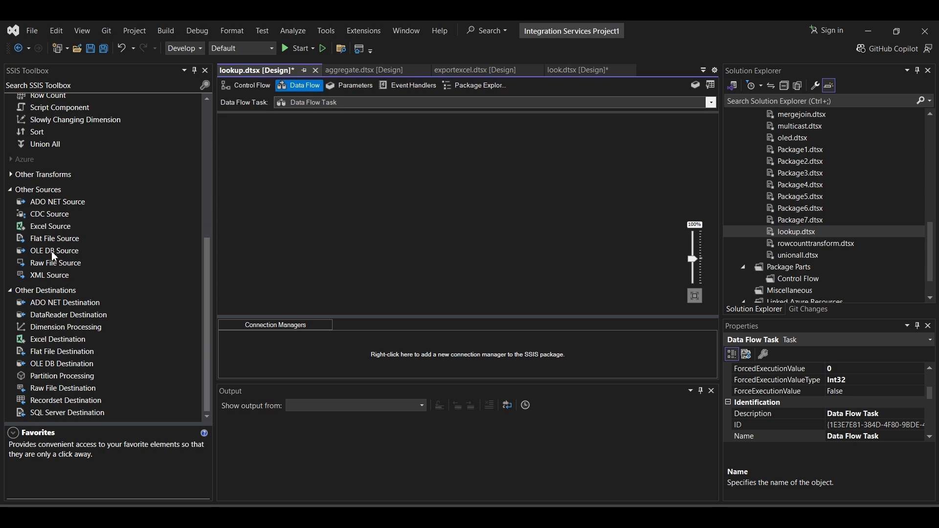
{"action": "left_click_drag", "start_coordinate": [46, 240], "coordinate": [433, 182]}
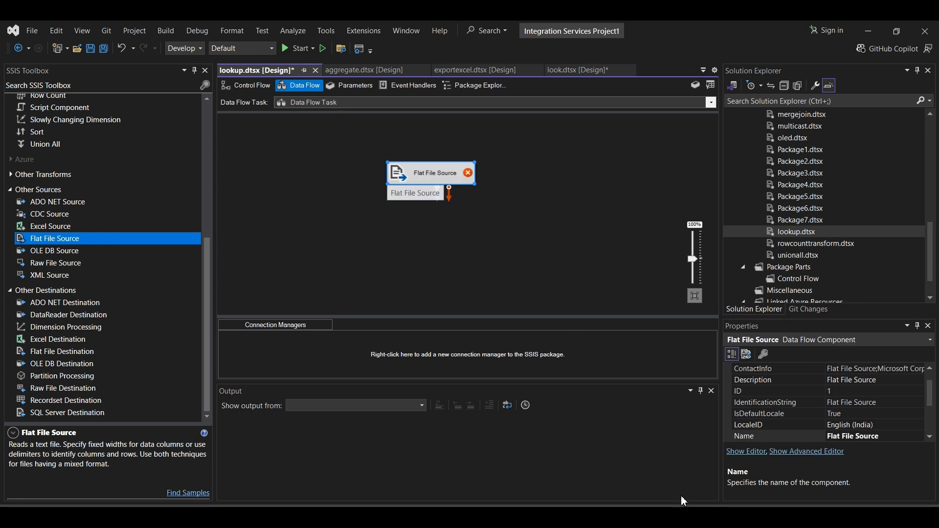
{"action": "mouse_move", "coordinate": [683, 503]}
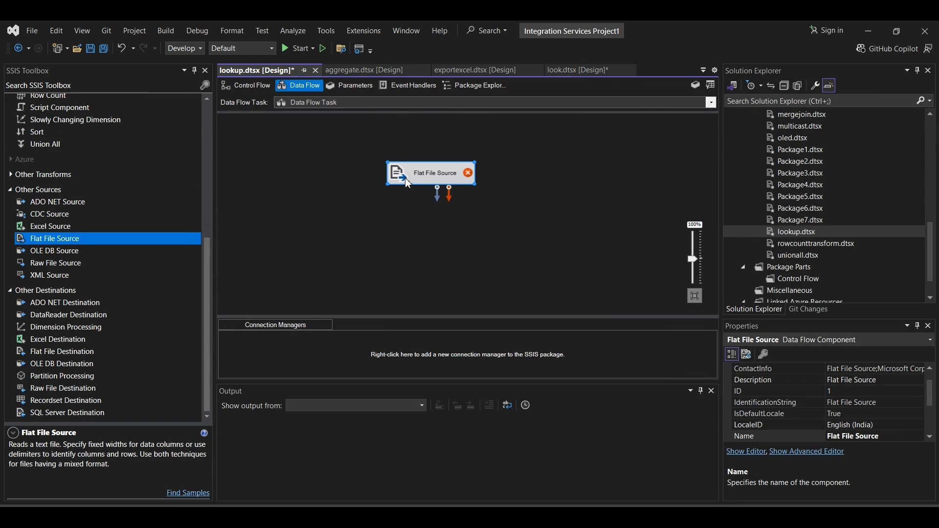
{"action": "double_click", "coordinate": [408, 182]}
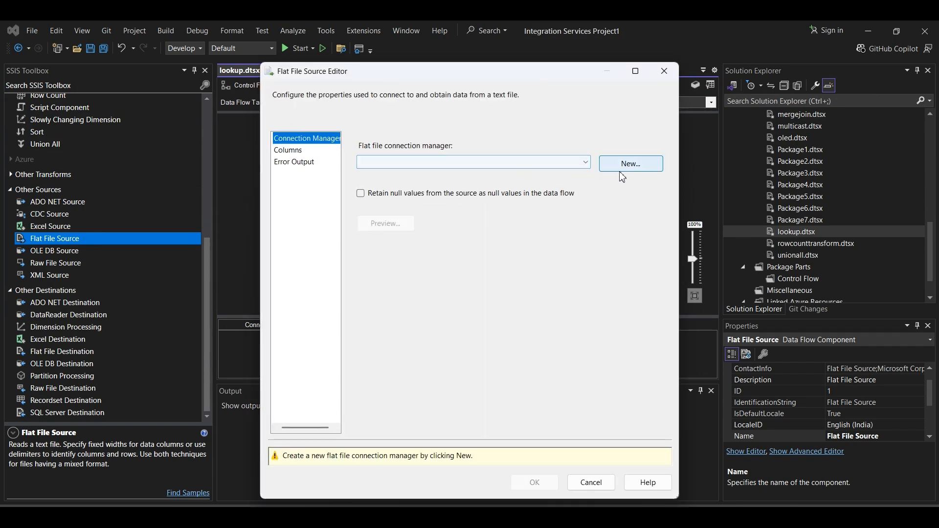
- Create a new flat file connection manager for the CSV file persondatacsv.csv in the SSIS Tutorial folder
{"action": "left_click", "coordinate": [634, 160]}
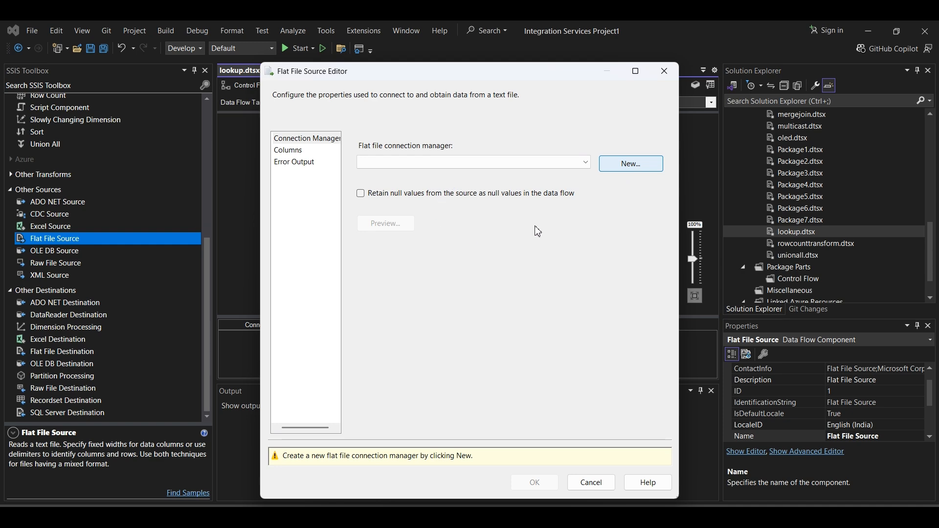
{"action": "left_click", "coordinate": [611, 208]}
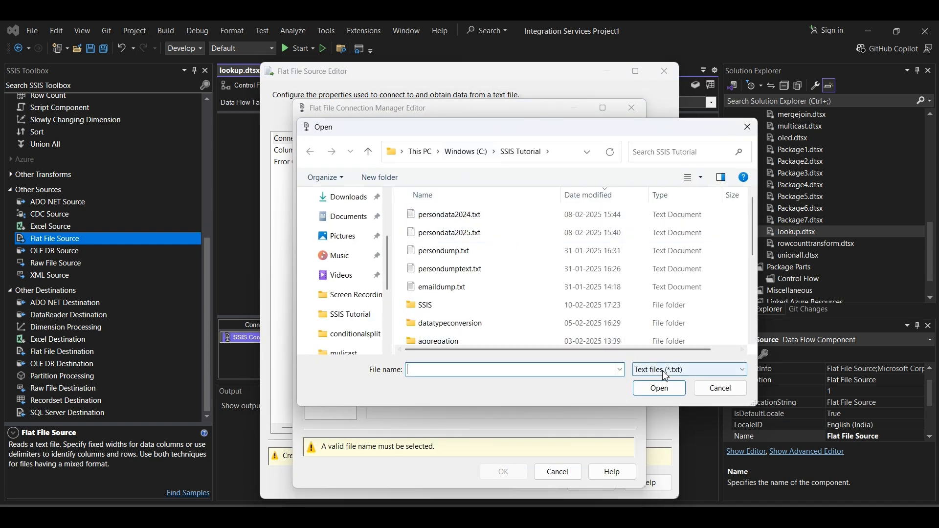
{"action": "left_click", "coordinate": [665, 369]}
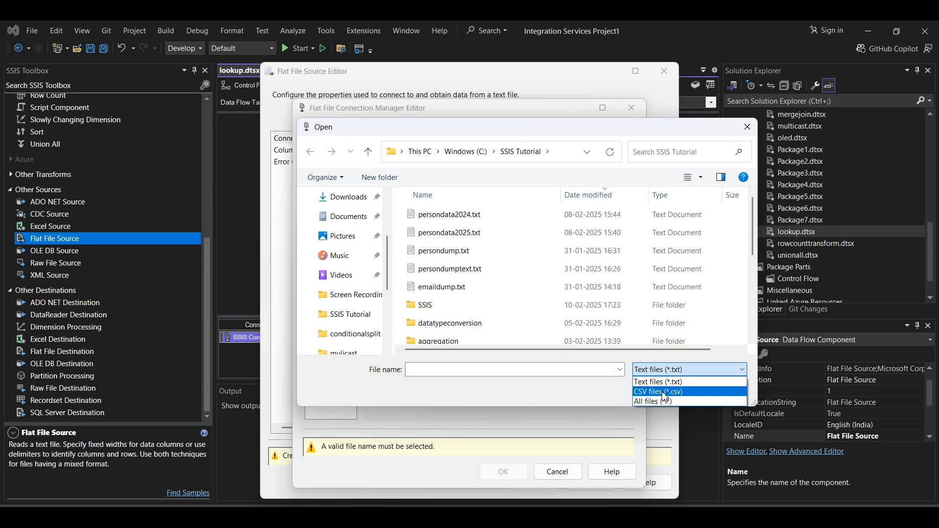
{"action": "left_click", "coordinate": [664, 393]}
{"action": "left_click", "coordinate": [466, 224]}
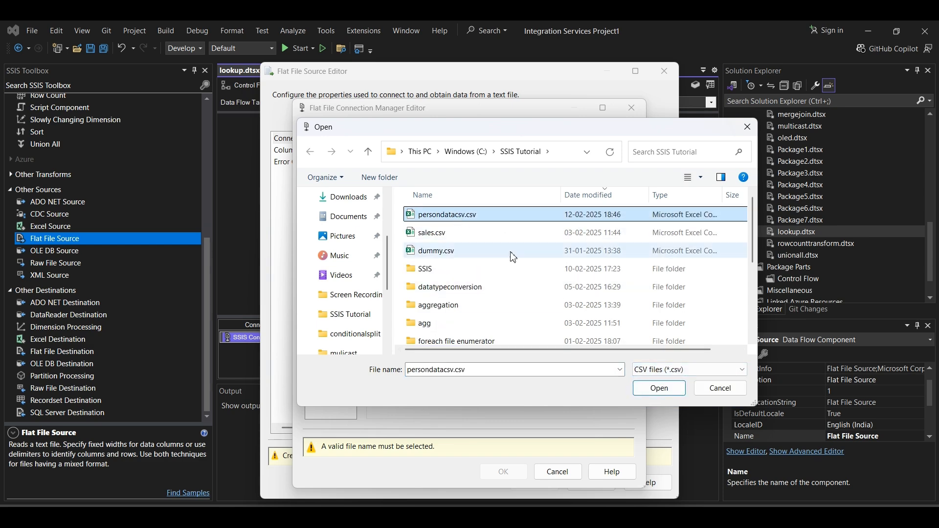
{"action": "left_click", "coordinate": [659, 388]}
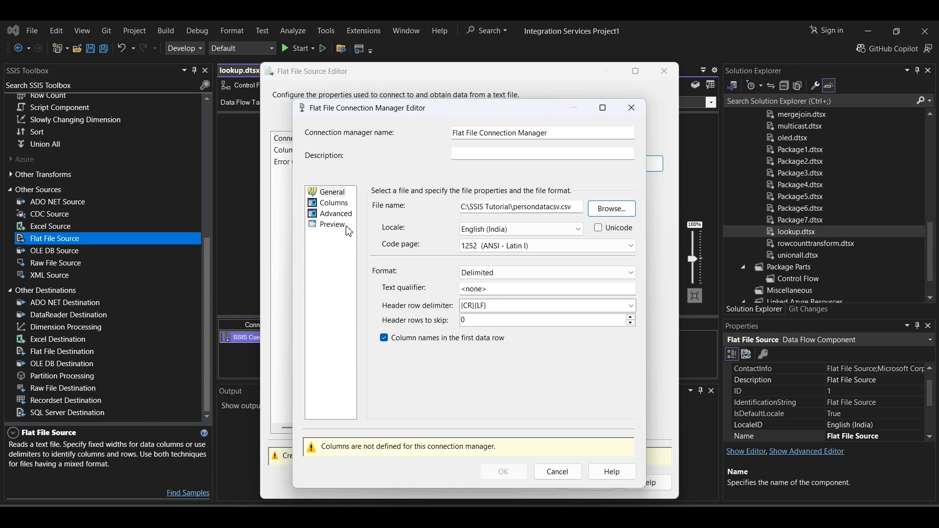
- Load the flat file's column definitions, review the column properties and data preview, and accept the connection manager and source settings
{"action": "left_click", "coordinate": [330, 202]}
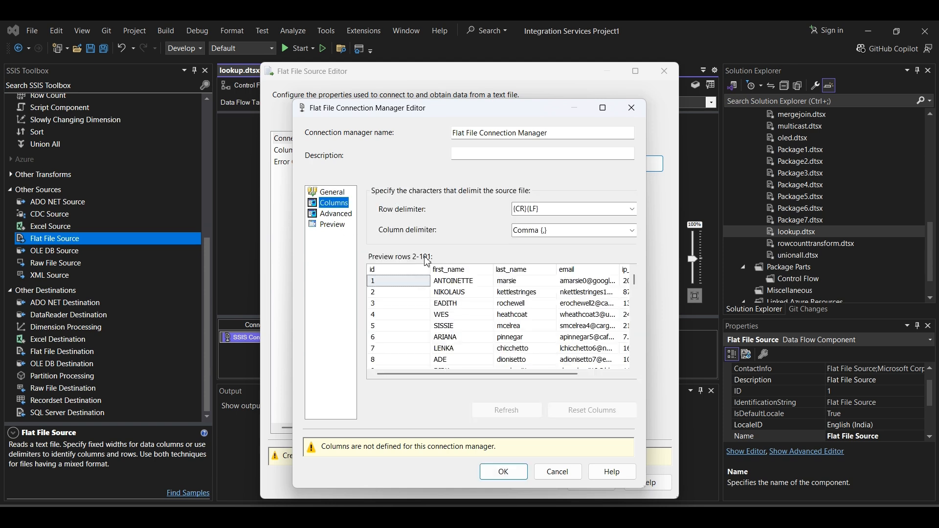
{"action": "scroll", "coordinate": [507, 340], "scroll_direction": "down", "scroll_amount": 2}
{"action": "left_click", "coordinate": [331, 213]}
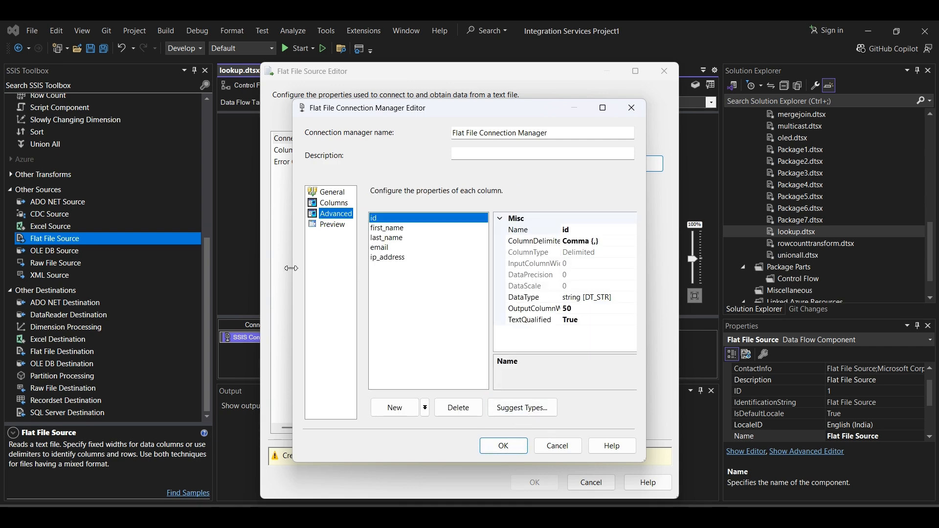
{"action": "left_click", "coordinate": [315, 226]}
{"action": "left_click", "coordinate": [512, 447]}
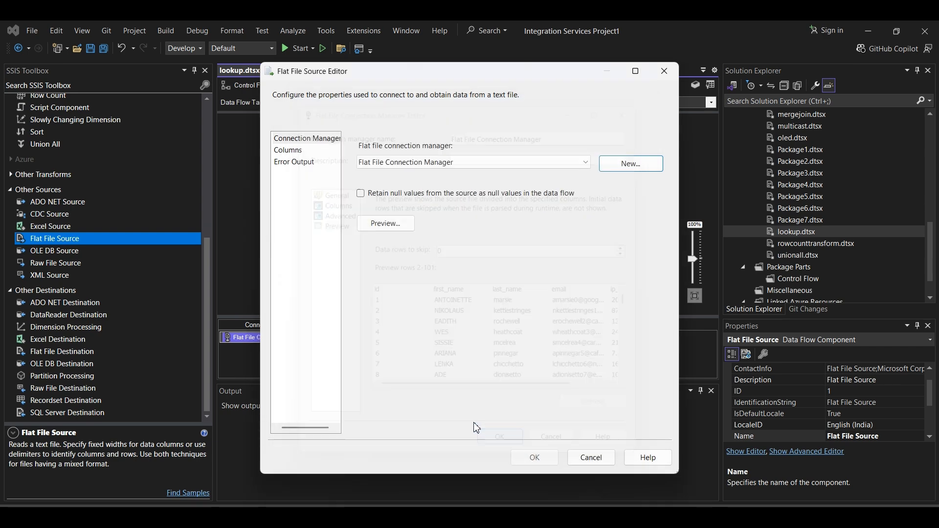
{"action": "left_click", "coordinate": [533, 454]}
- Place a Lookup transformation below the Flat File Source in the data flow
{"action": "left_click_drag", "start_coordinate": [430, 175], "coordinate": [415, 147]}
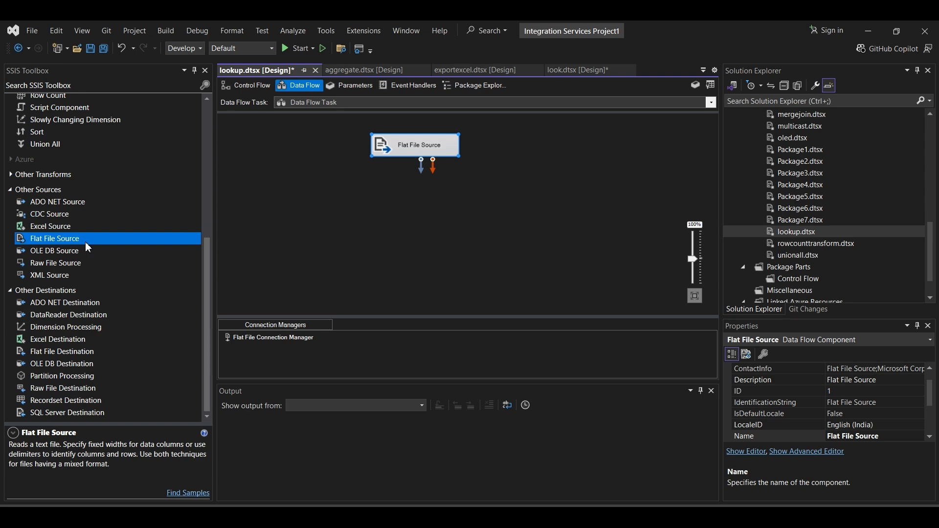
{"action": "scroll", "coordinate": [88, 248], "scroll_direction": "up", "scroll_amount": 2}
{"action": "scroll", "coordinate": [88, 248], "scroll_direction": "up", "scroll_amount": 4}
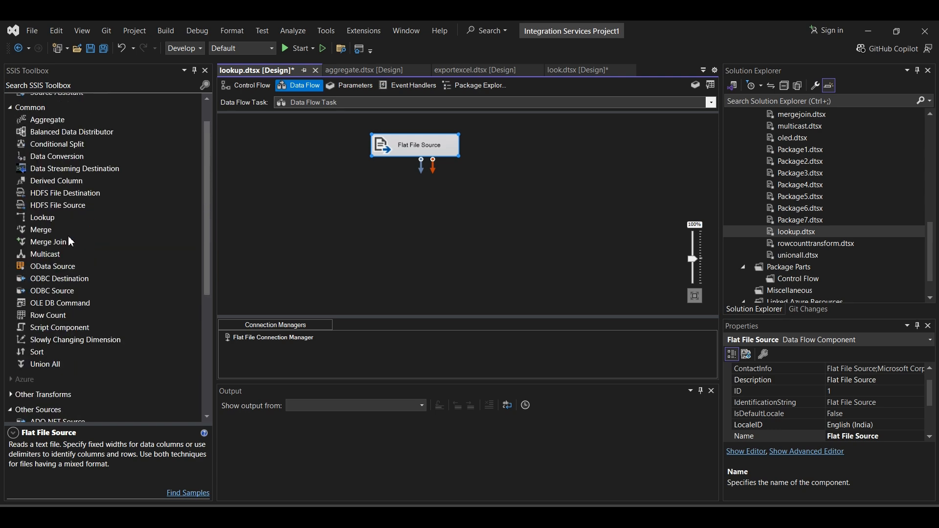
{"action": "left_click", "coordinate": [39, 217]}
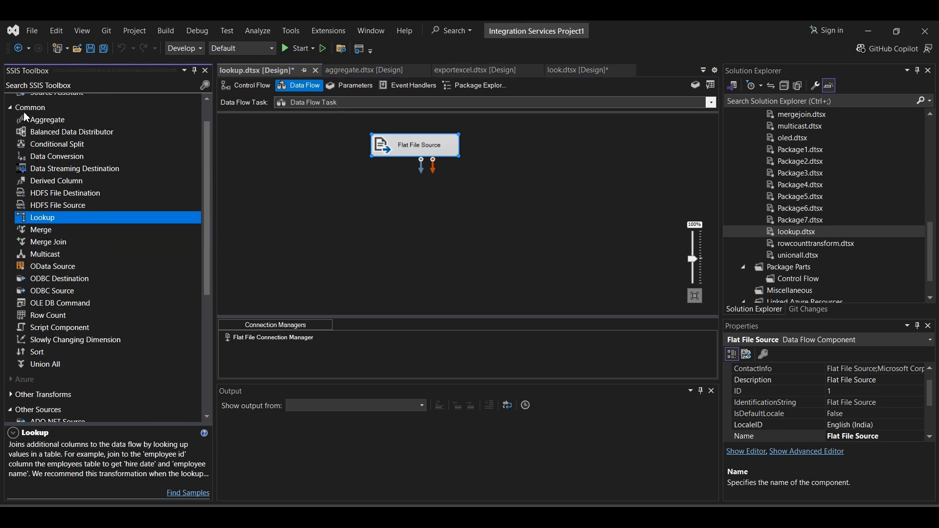
{"action": "left_click_drag", "start_coordinate": [41, 222], "coordinate": [402, 218]}
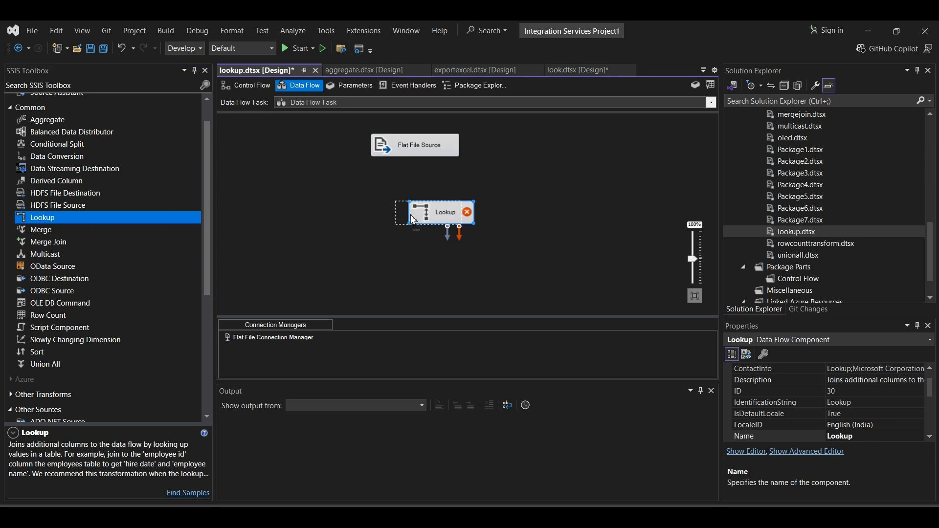
- Connect the regular data output of the Flat File Source to the Lookup transformation
{"action": "left_click", "coordinate": [420, 149]}
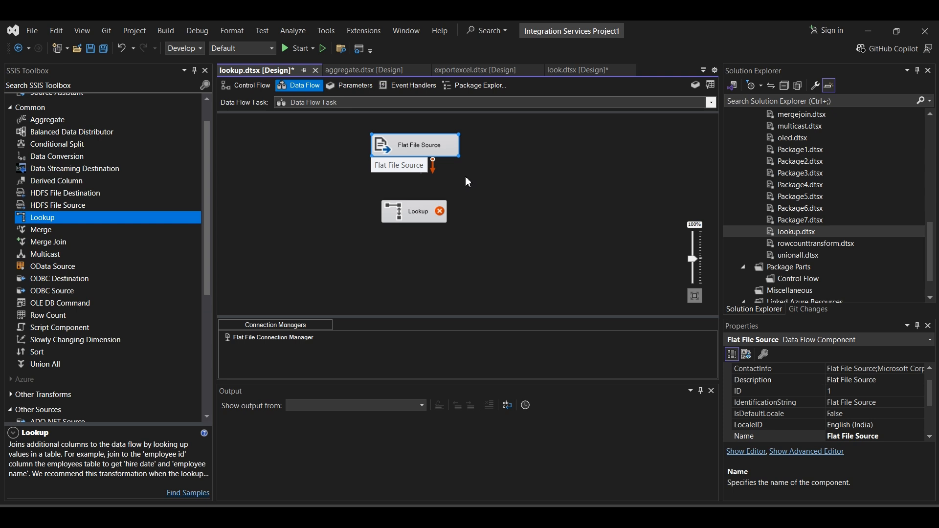
{"action": "left_click", "coordinate": [449, 177]}
{"action": "left_click", "coordinate": [420, 148]}
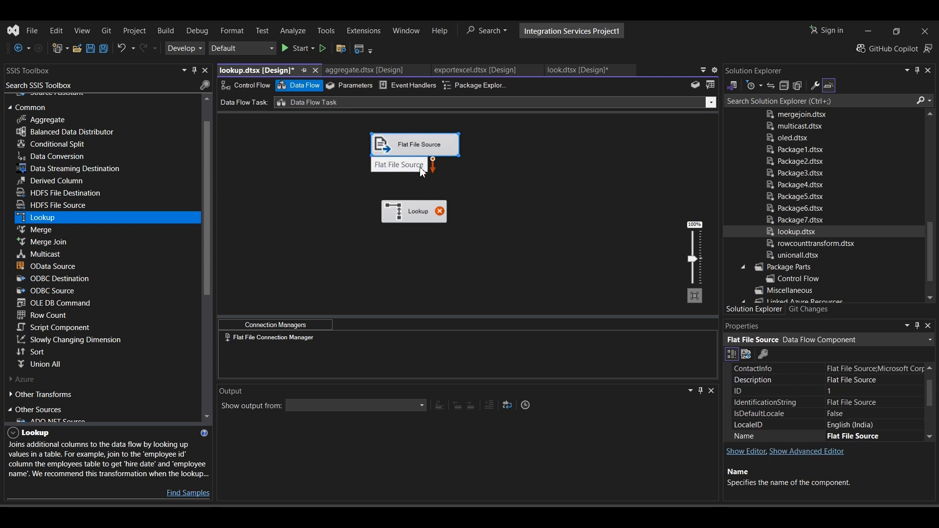
{"action": "left_click", "coordinate": [567, 161]}
{"action": "left_click", "coordinate": [426, 155]}
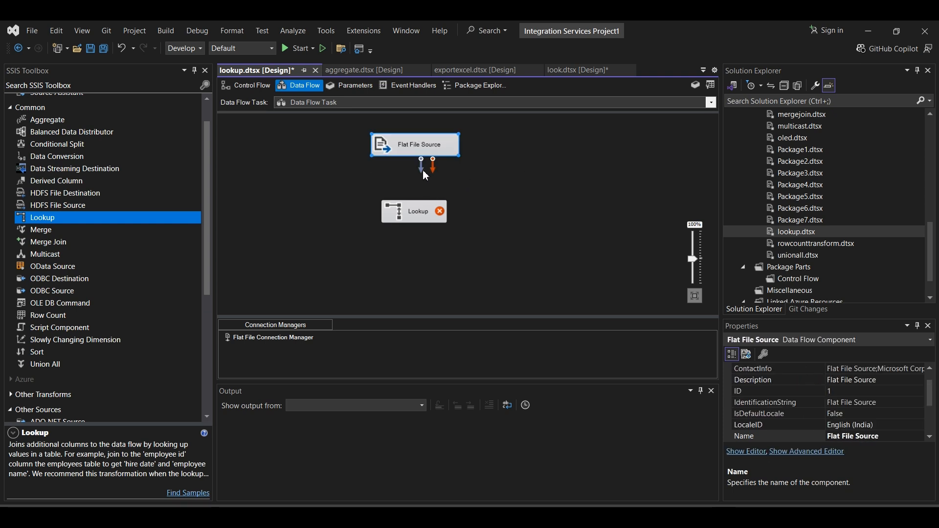
{"action": "left_click_drag", "start_coordinate": [421, 169], "coordinate": [410, 208]}
- Open the Lookup transformation's editor and assign it a new OLE DB connection manager using the existing HCM data connection
{"action": "double_click", "coordinate": [408, 208]}
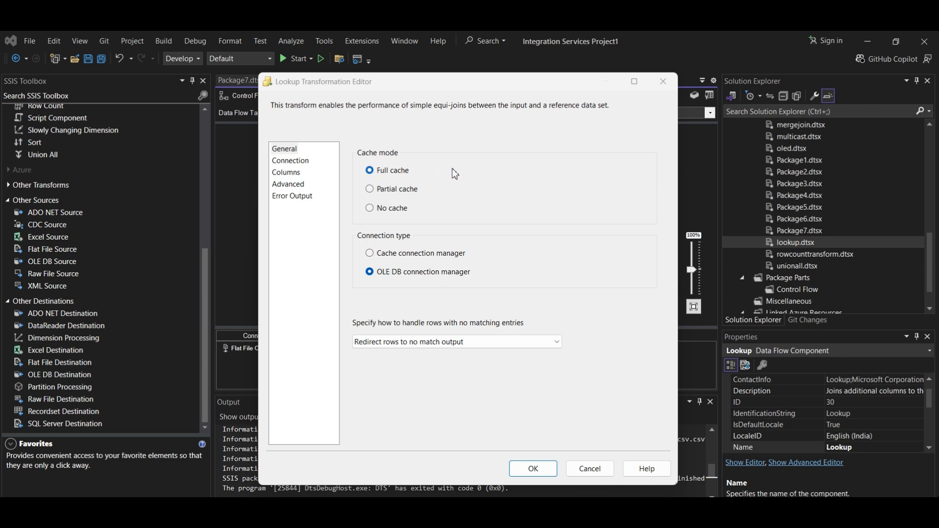
{"action": "left_click", "coordinate": [290, 161]}
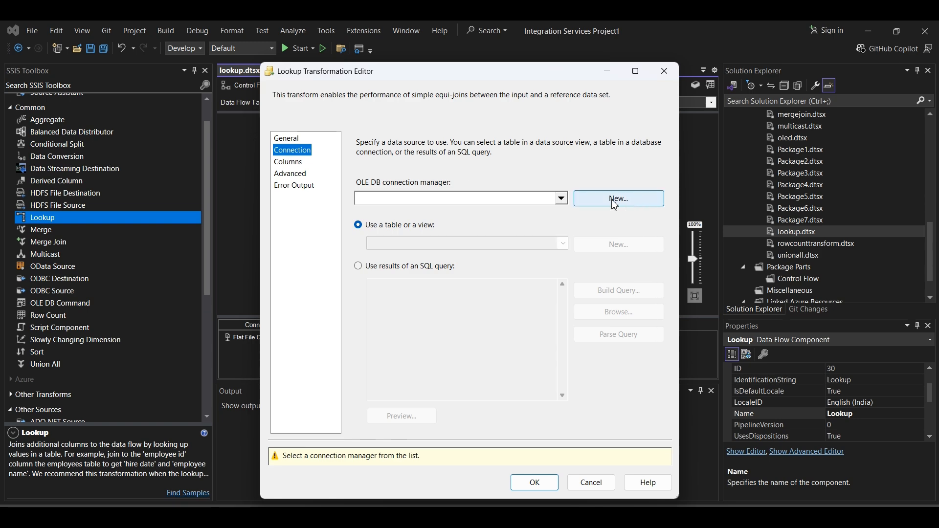
{"action": "left_click", "coordinate": [633, 199]}
{"action": "left_click", "coordinate": [361, 226]}
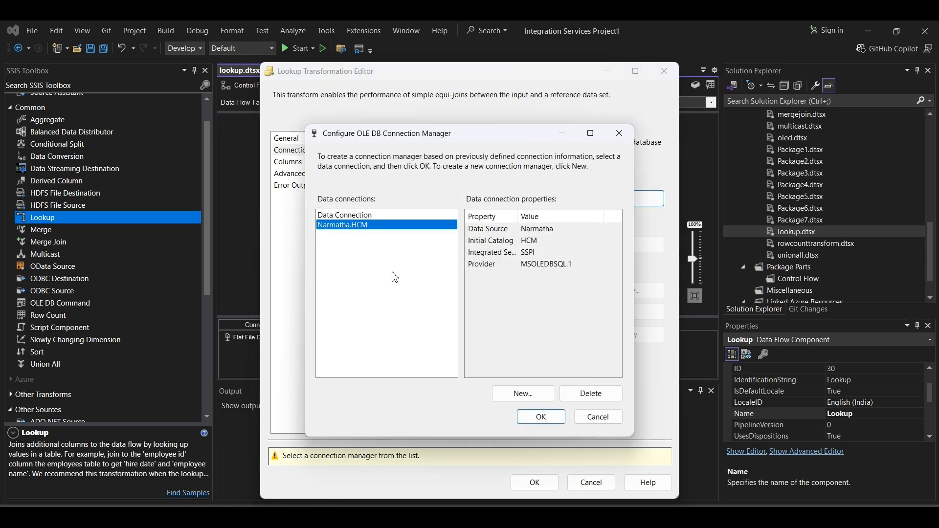
{"action": "left_click", "coordinate": [541, 417]}
- Choose the [dbo].[Persondump] table as the Lookup's reference table
{"action": "left_click", "coordinate": [452, 243]}
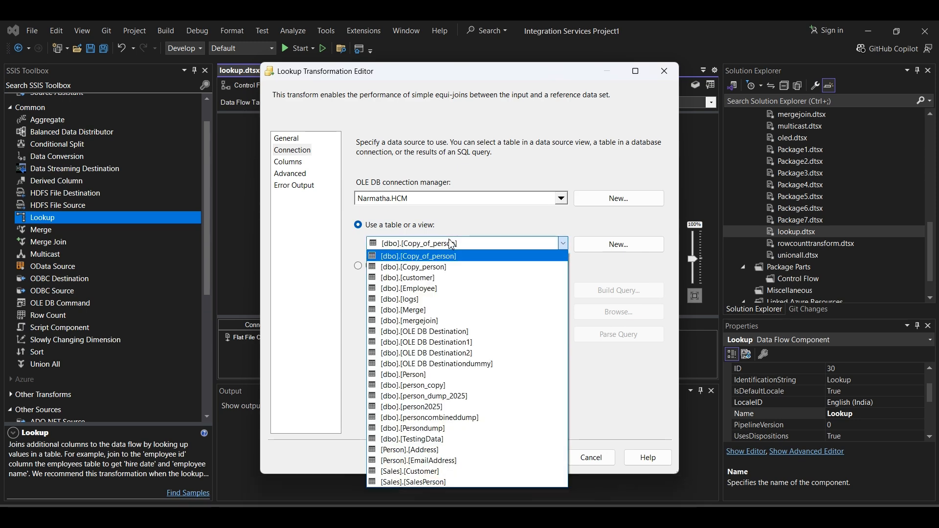
{"action": "left_click", "coordinate": [620, 518]}
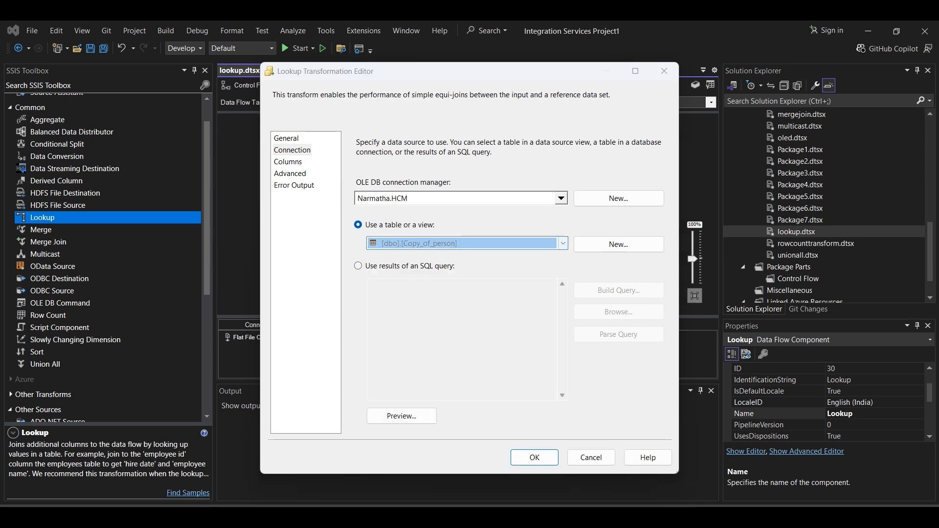
{"action": "key", "text": "alt+Tab"}
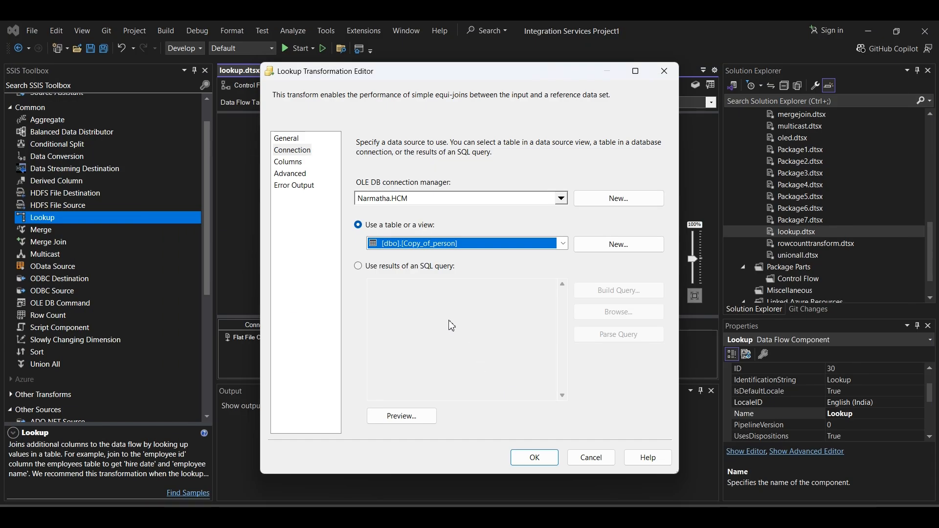
{"action": "left_click", "coordinate": [439, 245]}
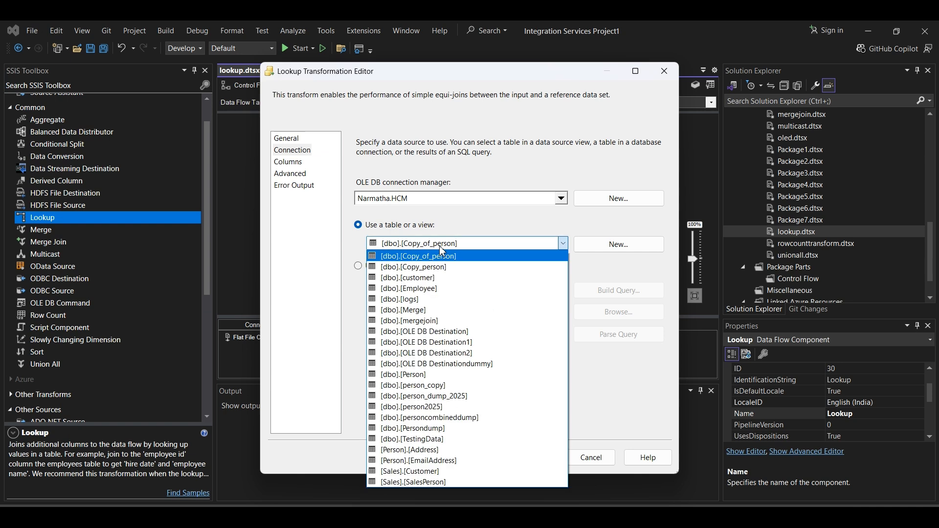
{"action": "left_click", "coordinate": [450, 429]}
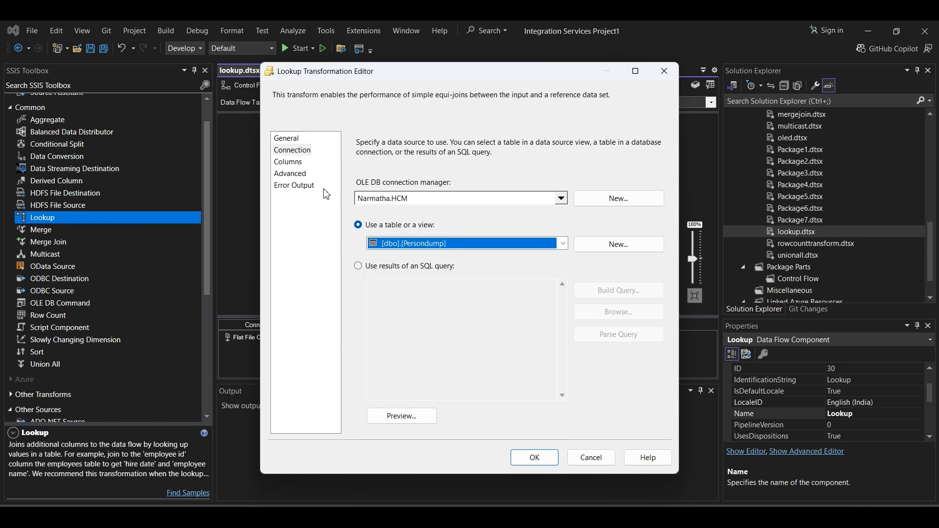
- Try to map the input column id to the lookup column id, and include the lookup id as a new column
{"action": "left_click", "coordinate": [291, 162]}
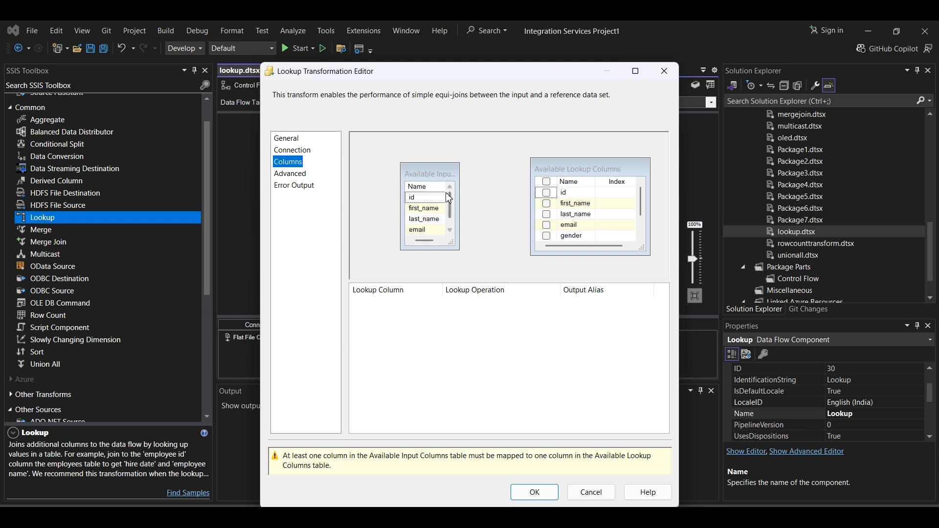
{"action": "left_click_drag", "start_coordinate": [423, 201], "coordinate": [564, 195]}
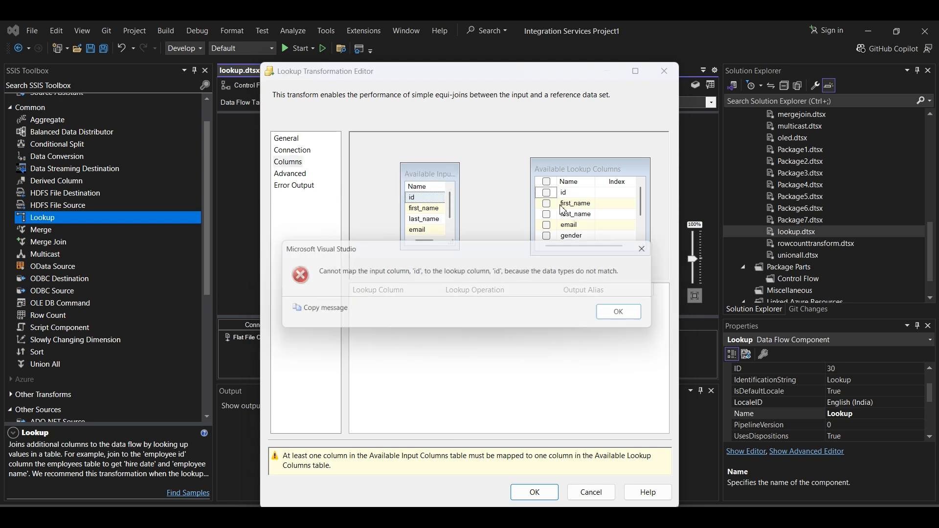
{"action": "left_click", "coordinate": [632, 314]}
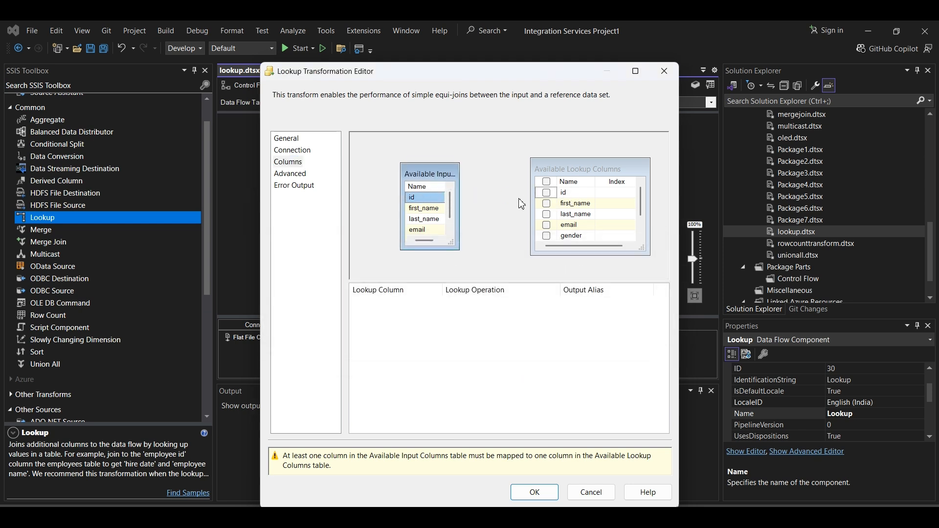
{"action": "left_click", "coordinate": [546, 193]}
{"action": "left_click_drag", "start_coordinate": [420, 197], "coordinate": [563, 195]}
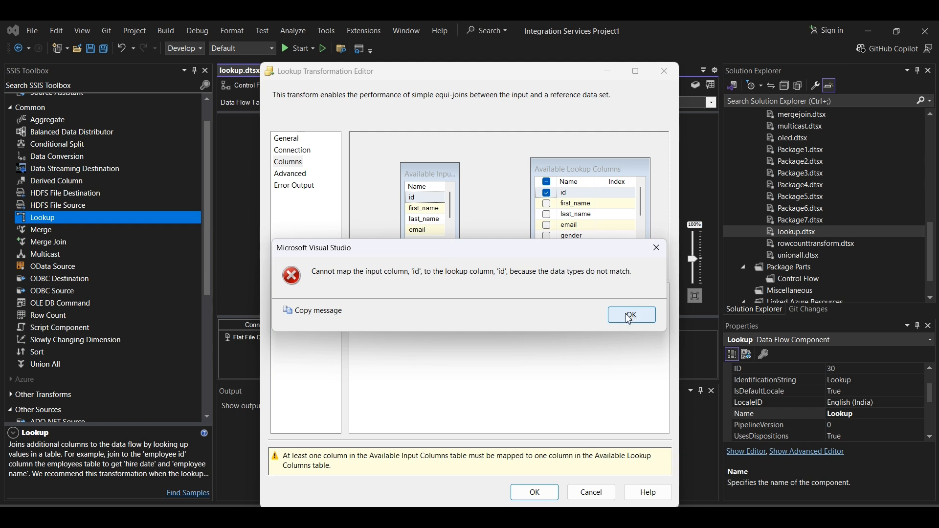
{"action": "left_click", "coordinate": [630, 317]}
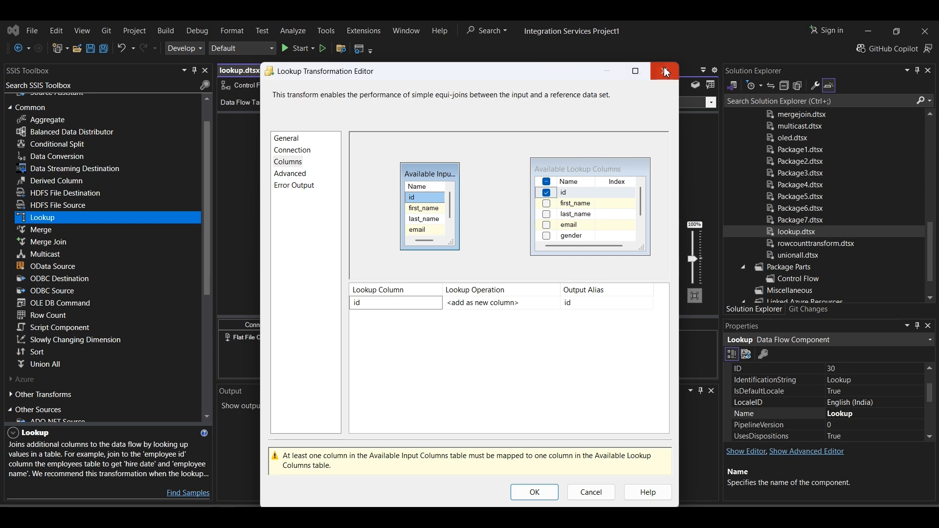
- Switch to SQL Server Management Studio and list the tables of the HCM database
{"action": "left_click", "coordinate": [611, 517]}
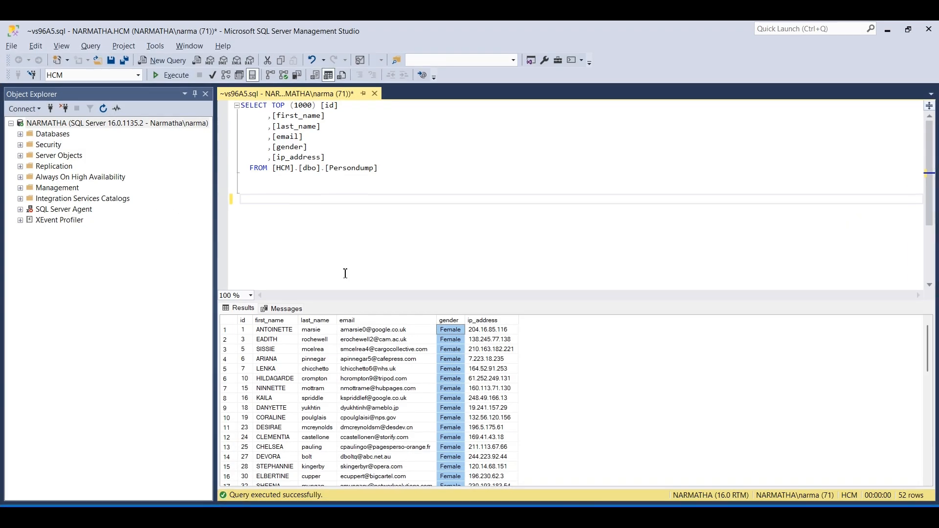
{"action": "left_click", "coordinate": [20, 134]}
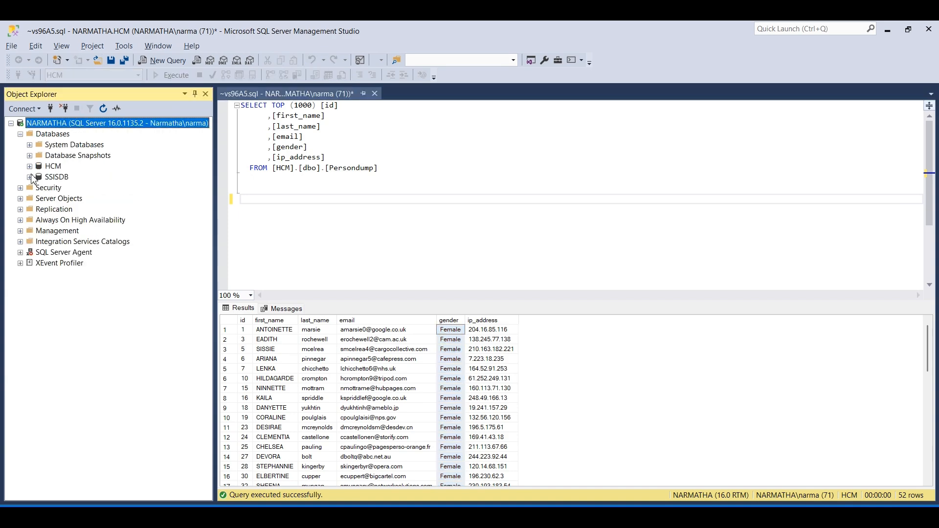
{"action": "left_click", "coordinate": [30, 166]}
{"action": "left_click", "coordinate": [39, 189]}
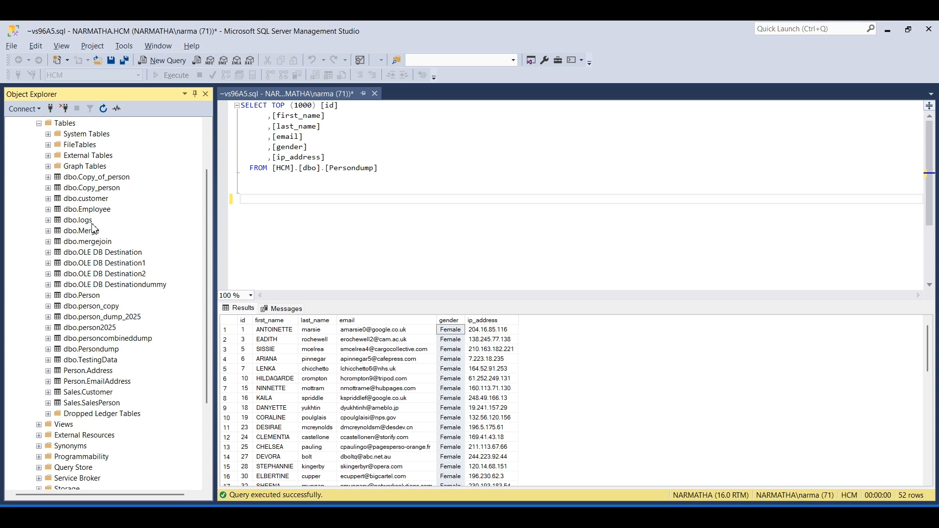
{"action": "left_click", "coordinate": [86, 200]}
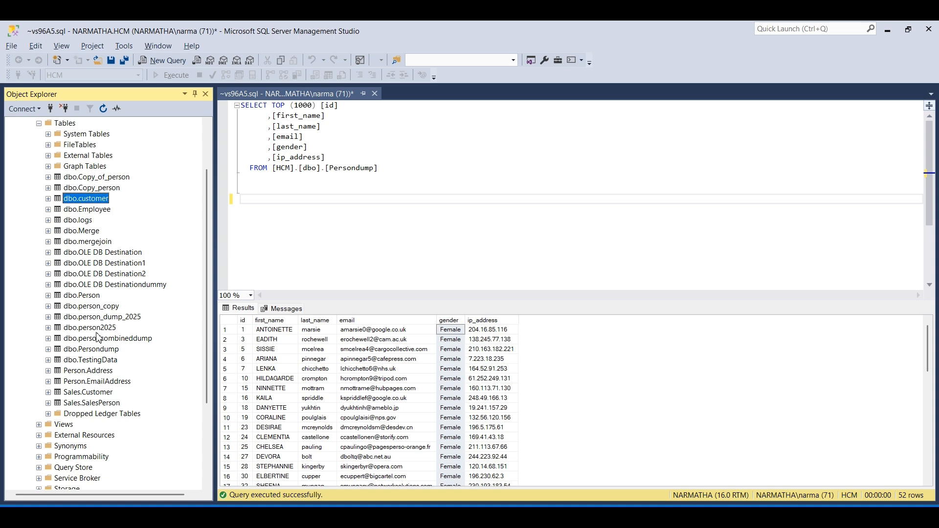
- Script the dbo.Persondump table as CREATE in a new query window and check the data type of its id column
{"action": "right_click", "coordinate": [106, 349]}
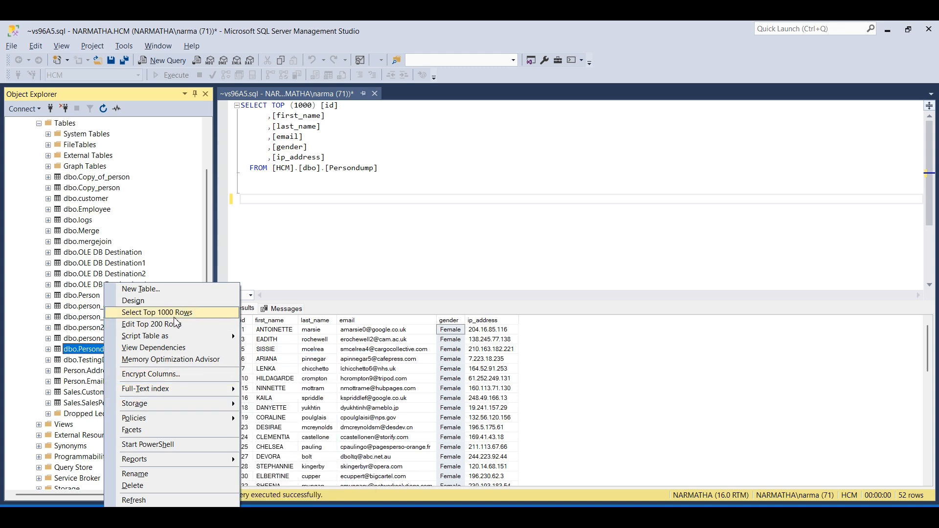
{"action": "mouse_move", "coordinate": [182, 338]}
{"action": "mouse_move", "coordinate": [303, 338]}
{"action": "left_click", "coordinate": [398, 338]}
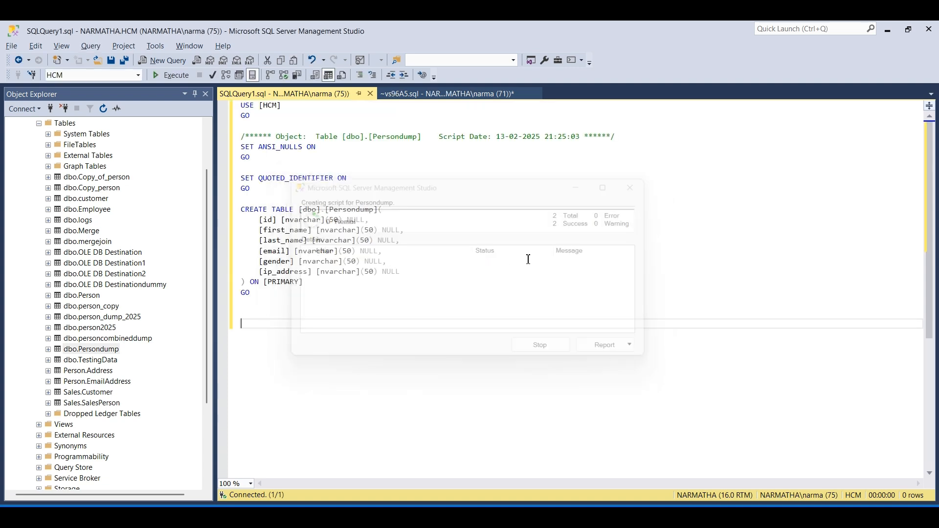
{"action": "double_click", "coordinate": [301, 220]}
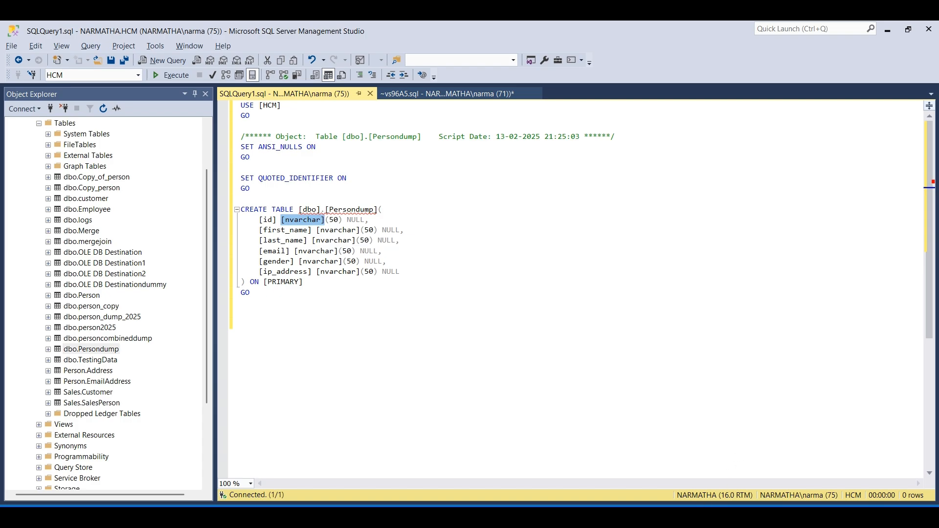
- Switch back to Visual Studio, discard the pending Lookup changes, and check the Flat File Source's connection settings without changing them
{"action": "left_click", "coordinate": [647, 517]}
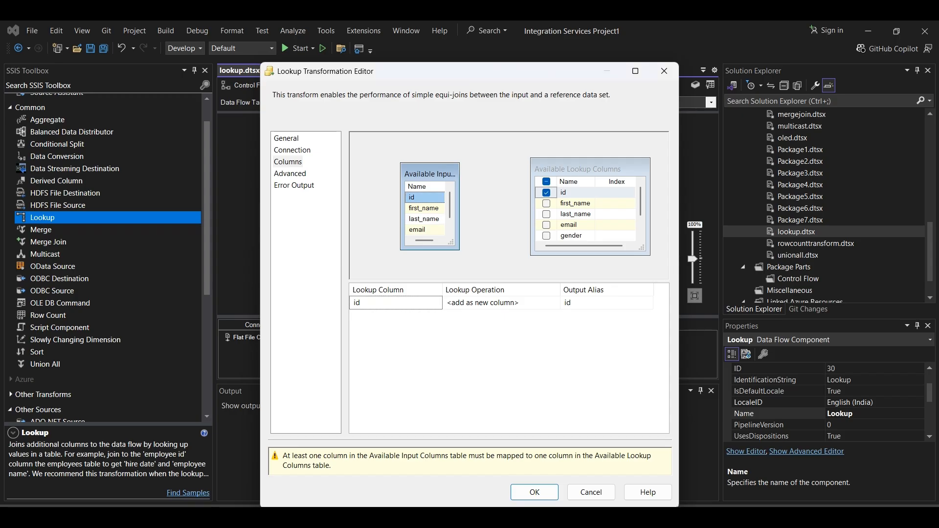
{"action": "left_click", "coordinate": [664, 71]}
{"action": "double_click", "coordinate": [409, 148]}
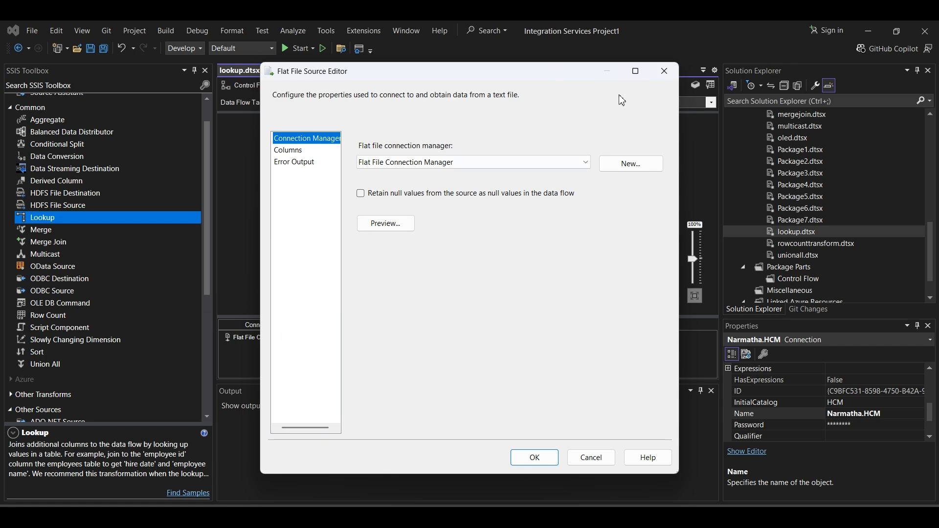
{"action": "left_click", "coordinate": [663, 72]}
- Set the id column's data type to Unicode string [DT_WSTR] in the Flat File Connection Manager
{"action": "left_click", "coordinate": [264, 345]}
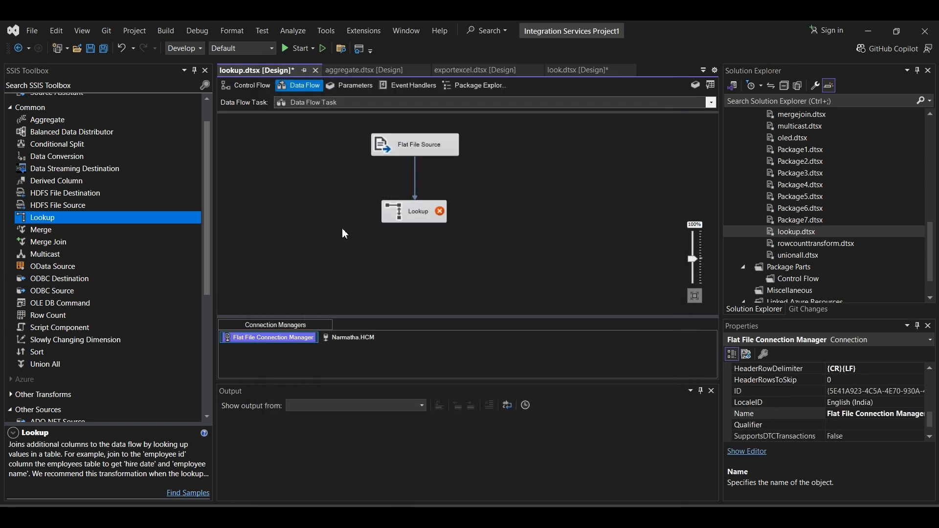
{"action": "left_click", "coordinate": [331, 202]}
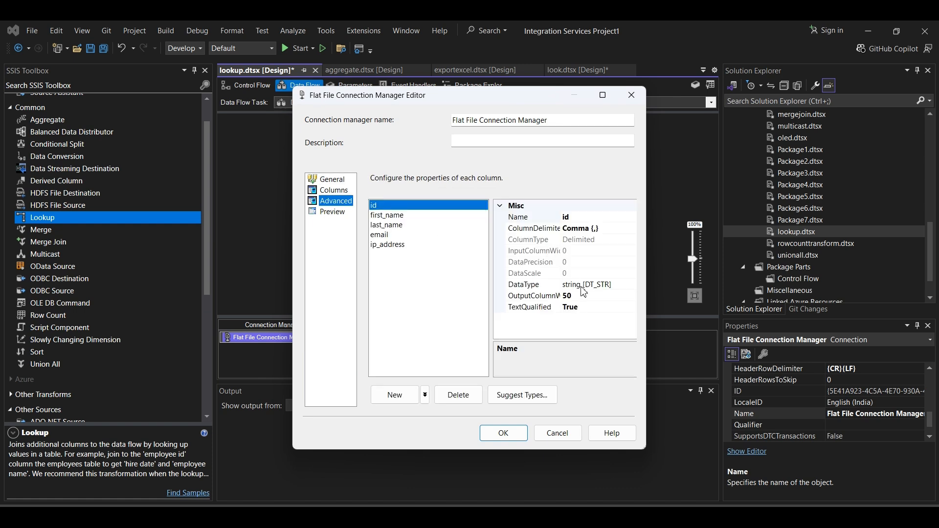
{"action": "left_click", "coordinate": [582, 286]}
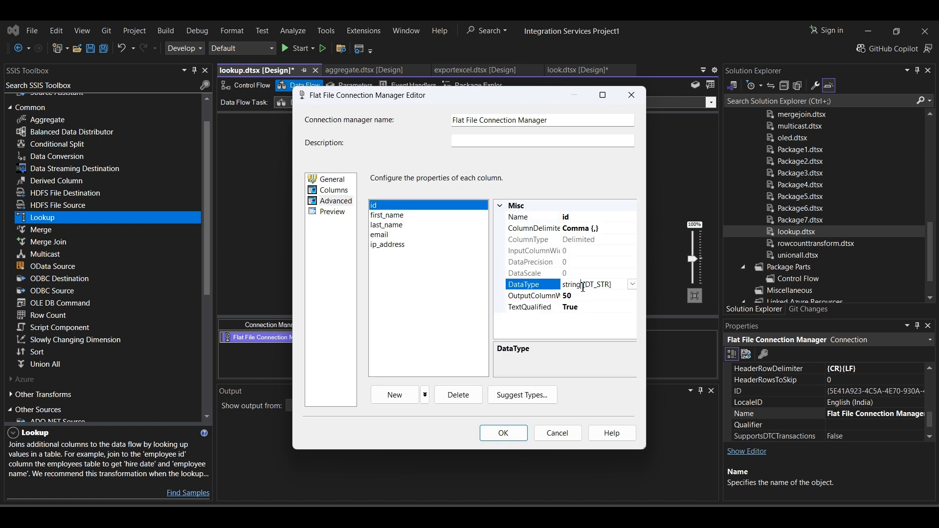
{"action": "left_click", "coordinate": [631, 285]}
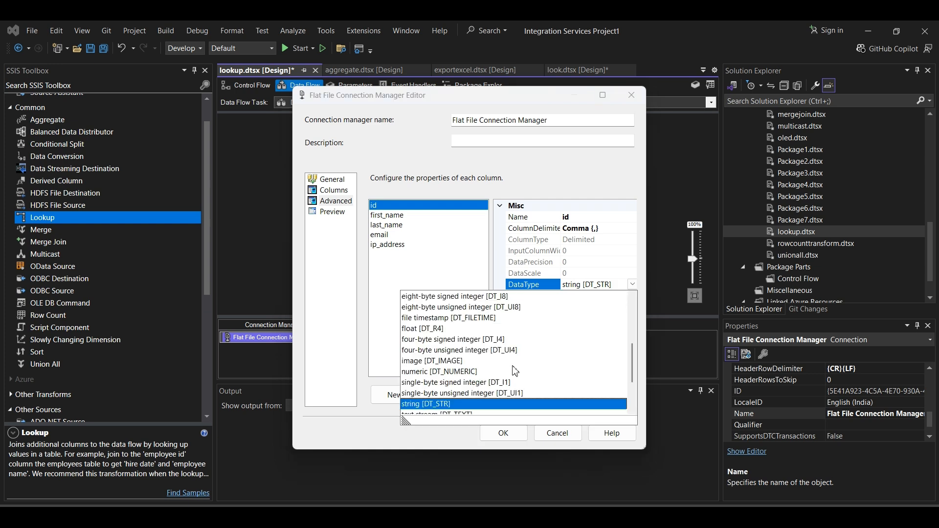
{"action": "scroll", "coordinate": [438, 389], "scroll_direction": "down", "scroll_amount": 2}
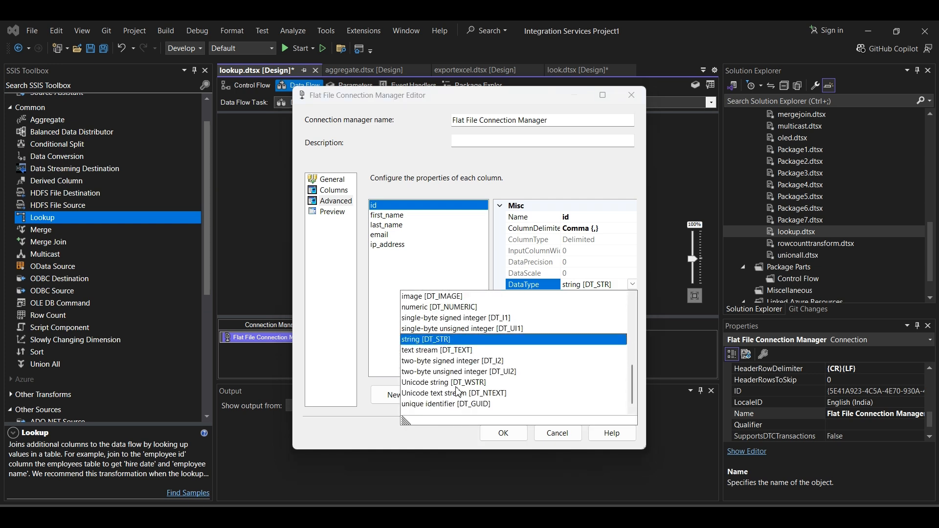
{"action": "left_click", "coordinate": [448, 383]}
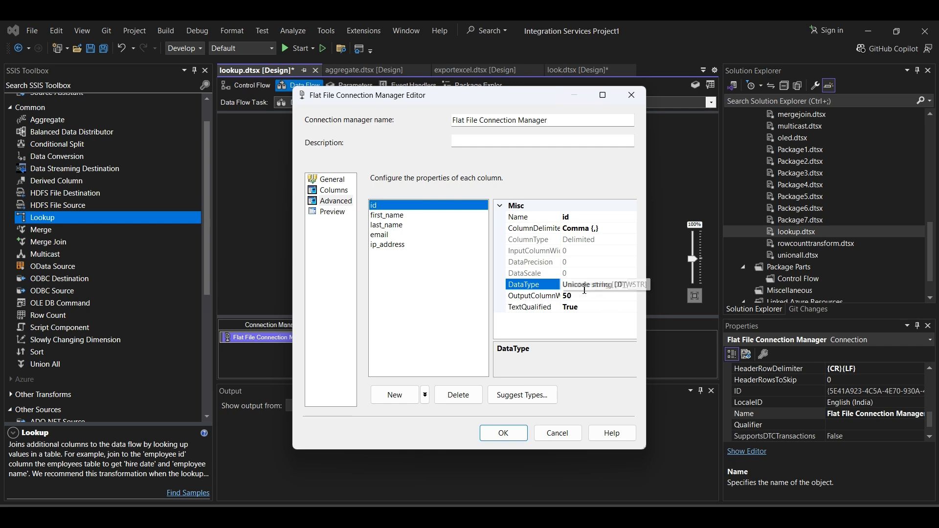
{"action": "left_click", "coordinate": [509, 436]}
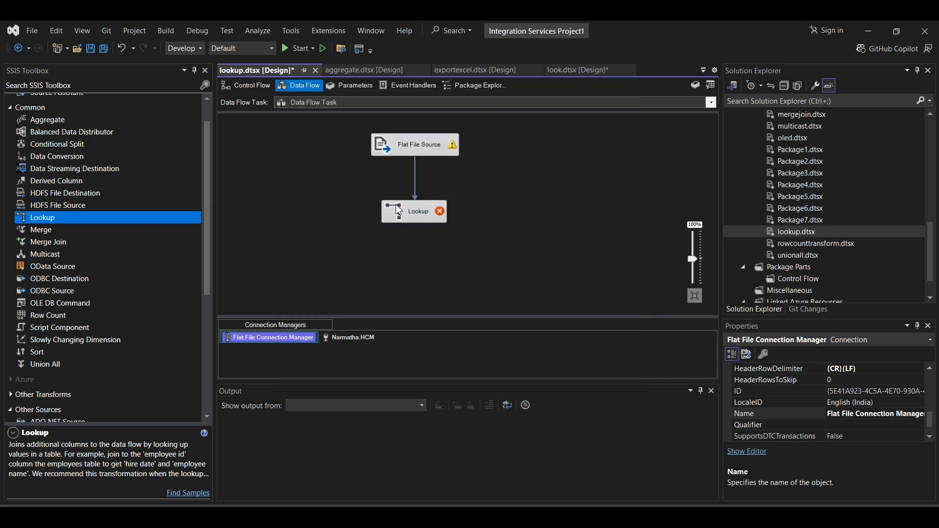
- Choose [dbo].[Persondump] again as the Lookup's reference table from the Narmatha.HCM connection
{"action": "double_click", "coordinate": [415, 211]}
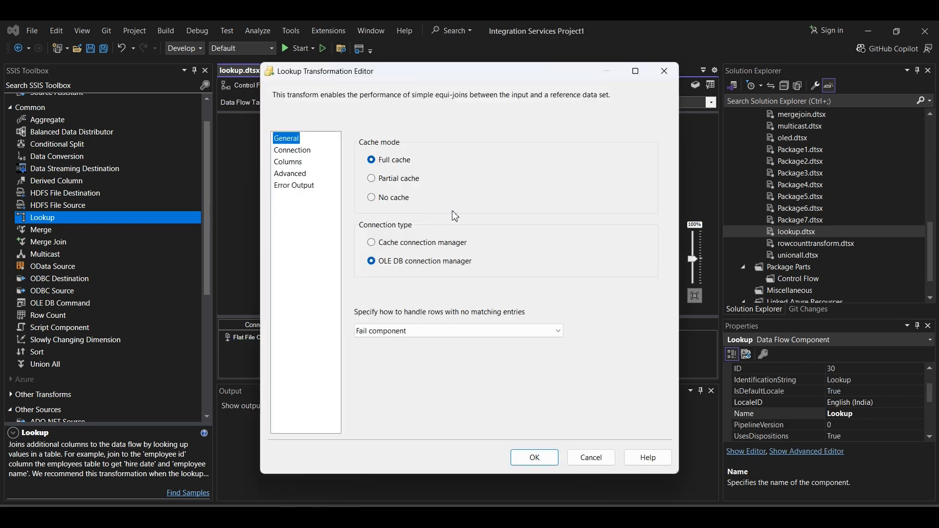
{"action": "left_click", "coordinate": [288, 151]}
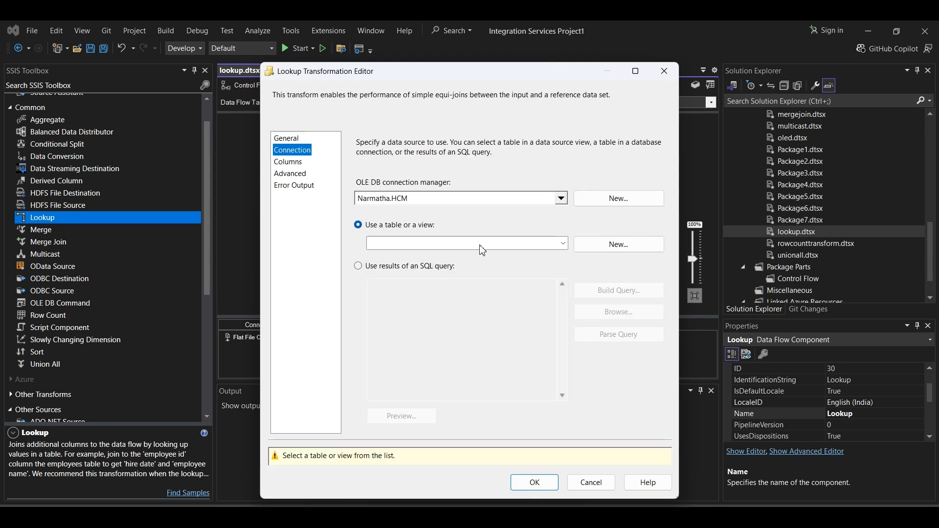
{"action": "left_click", "coordinate": [498, 244]}
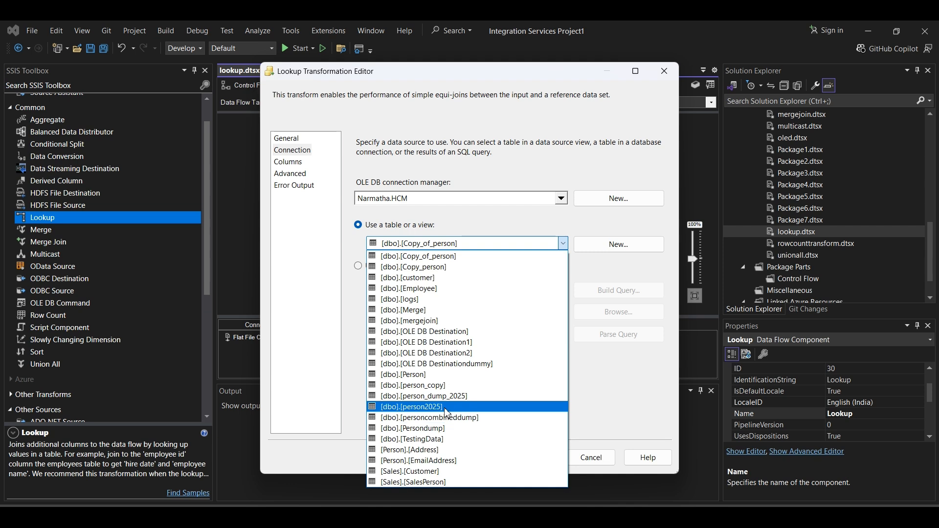
{"action": "left_click", "coordinate": [436, 428]}
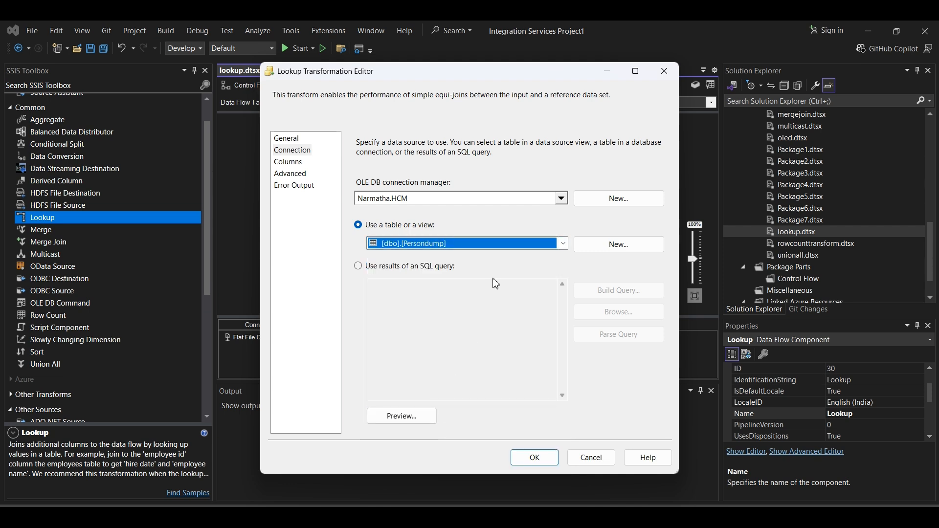
- Include the lookup id as a new column, try to map the input id to it, and accept the Lookup settings
{"action": "left_click", "coordinate": [291, 166]}
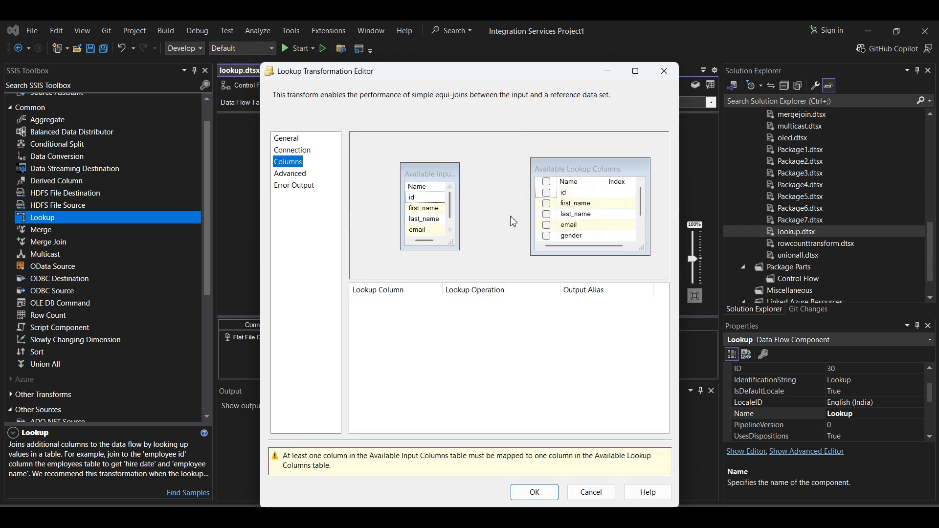
{"action": "left_click", "coordinate": [547, 193]}
{"action": "left_click_drag", "start_coordinate": [425, 199], "coordinate": [563, 196]}
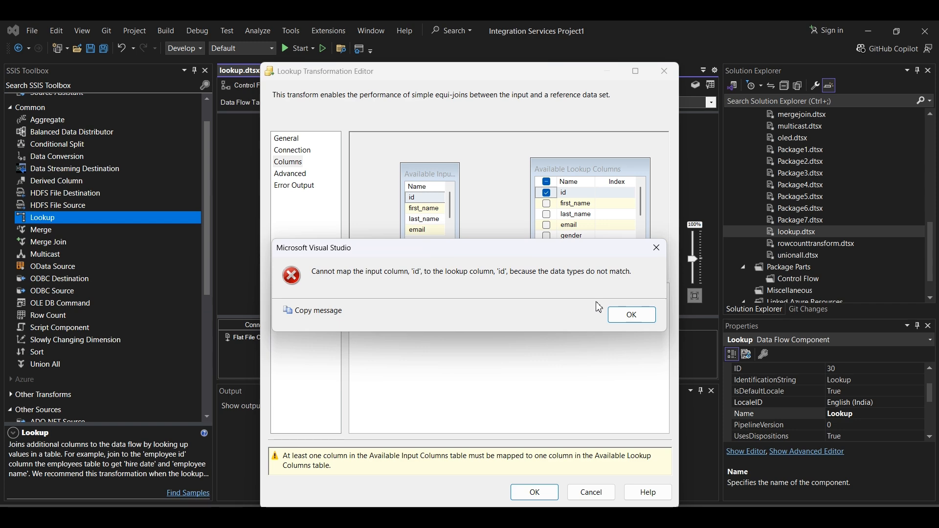
{"action": "left_click", "coordinate": [619, 314]}
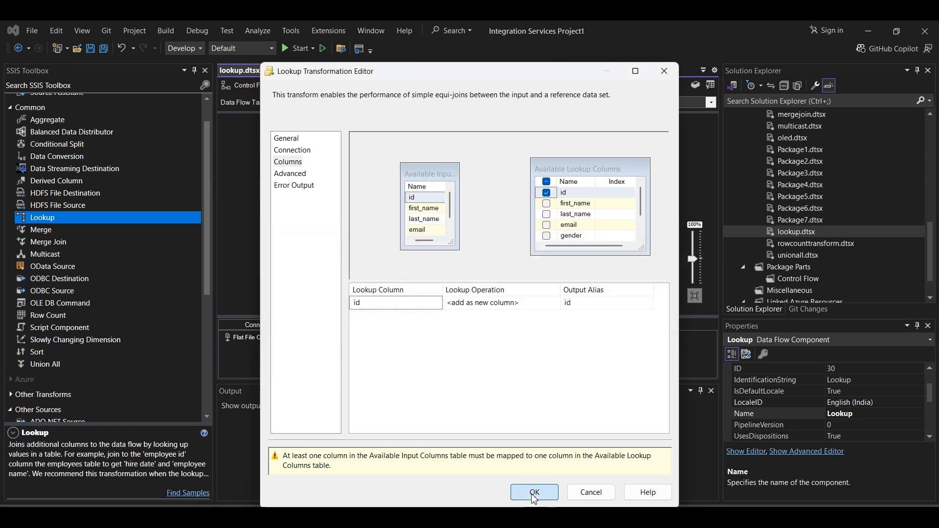
{"action": "left_click", "coordinate": [535, 494]}
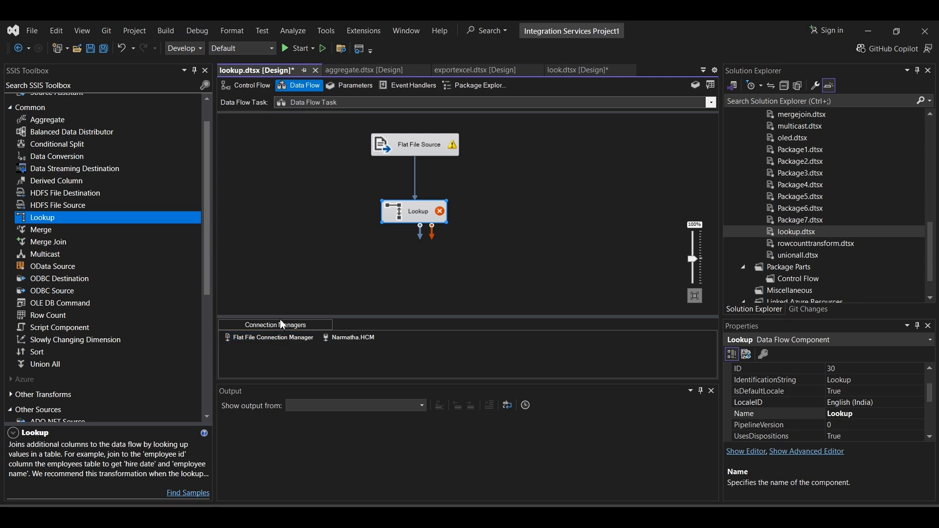
- Replace the metadata of the Flat File Source's id output column with the external column's metadata
{"action": "double_click", "coordinate": [437, 149]}
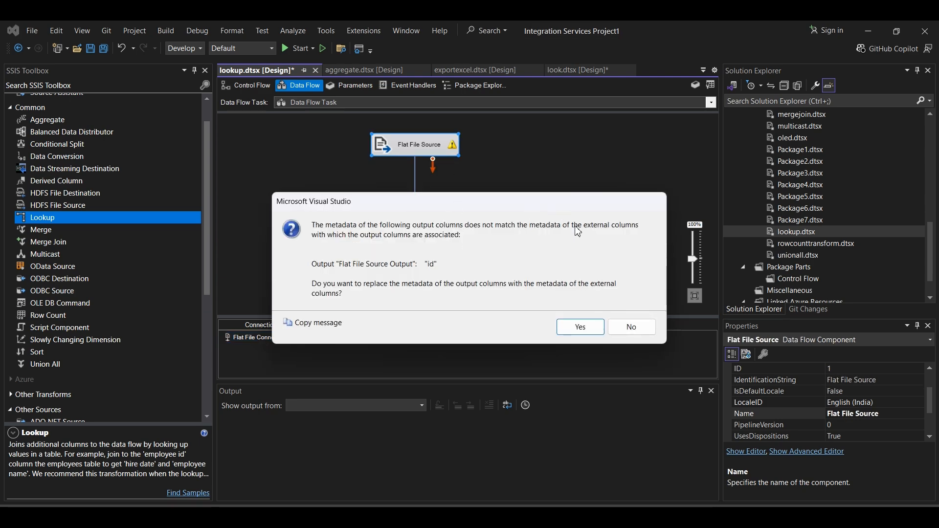
{"action": "left_click", "coordinate": [570, 326]}
{"action": "left_click", "coordinate": [521, 450]}
- Map the Lookup's input id to the lookup column id, and return gender as the new column in place of id
{"action": "left_click", "coordinate": [424, 213]}
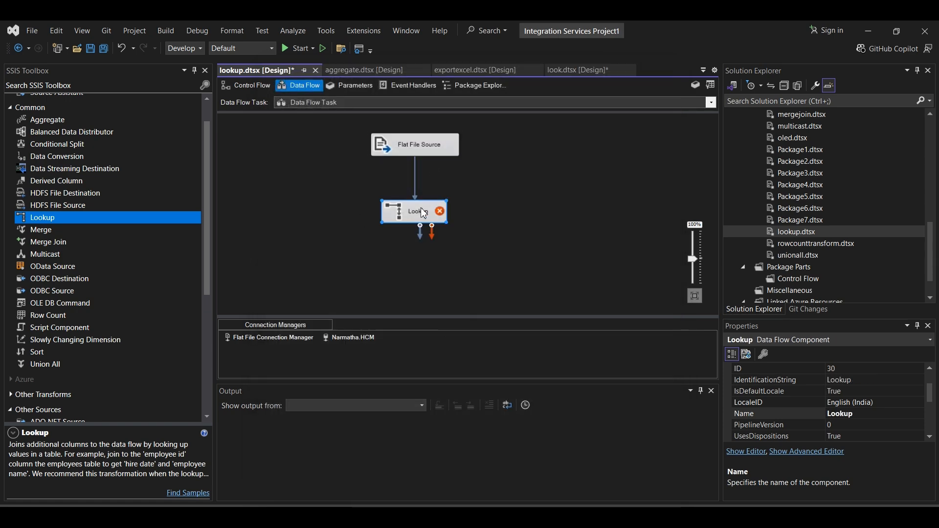
{"action": "double_click", "coordinate": [424, 214]}
{"action": "left_click", "coordinate": [294, 150]}
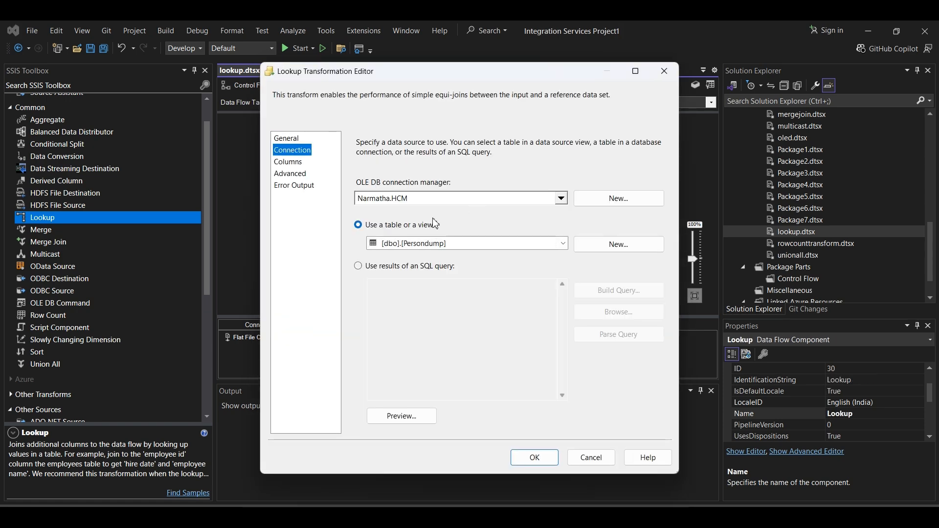
{"action": "left_click", "coordinate": [292, 163]}
{"action": "left_click_drag", "start_coordinate": [439, 198], "coordinate": [552, 194]}
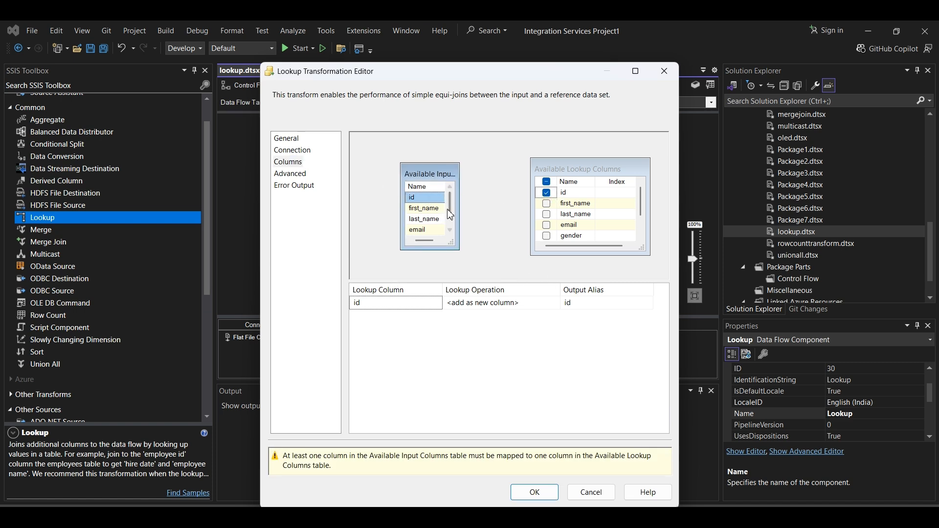
{"action": "left_click_drag", "start_coordinate": [420, 197], "coordinate": [555, 193]}
{"action": "left_click", "coordinate": [498, 215]}
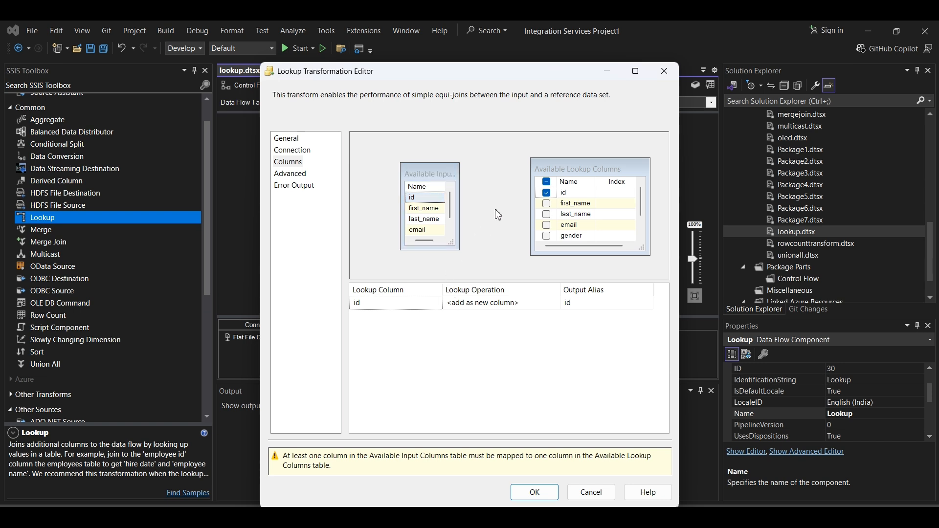
{"action": "left_click", "coordinate": [546, 193]}
{"action": "left_click", "coordinate": [547, 236]}
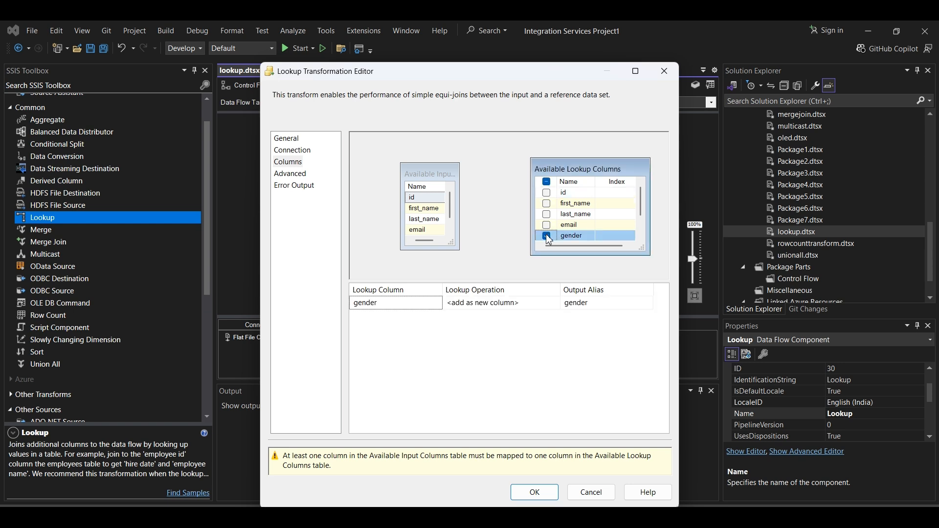
{"action": "left_click_drag", "start_coordinate": [413, 197], "coordinate": [563, 201]}
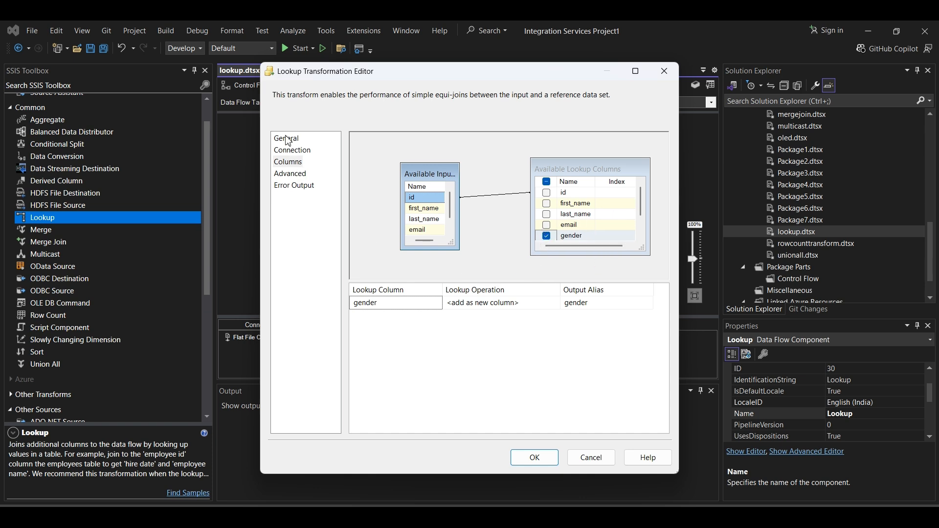
- Review the Lookup's settings and set rows with no matching entries to Redirect rows to no match output
{"action": "left_click", "coordinate": [288, 140]}
{"action": "left_click", "coordinate": [291, 176]}
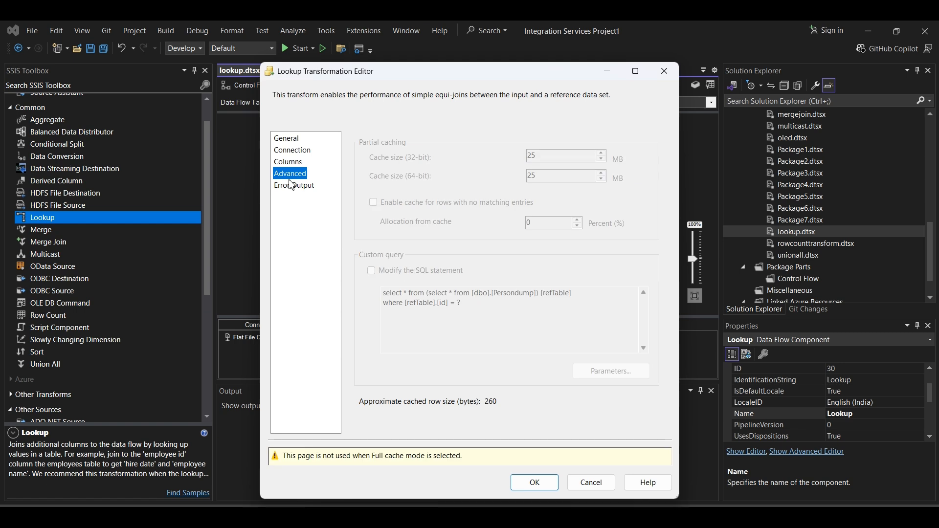
{"action": "left_click", "coordinate": [291, 162]}
{"action": "left_click", "coordinate": [293, 150]}
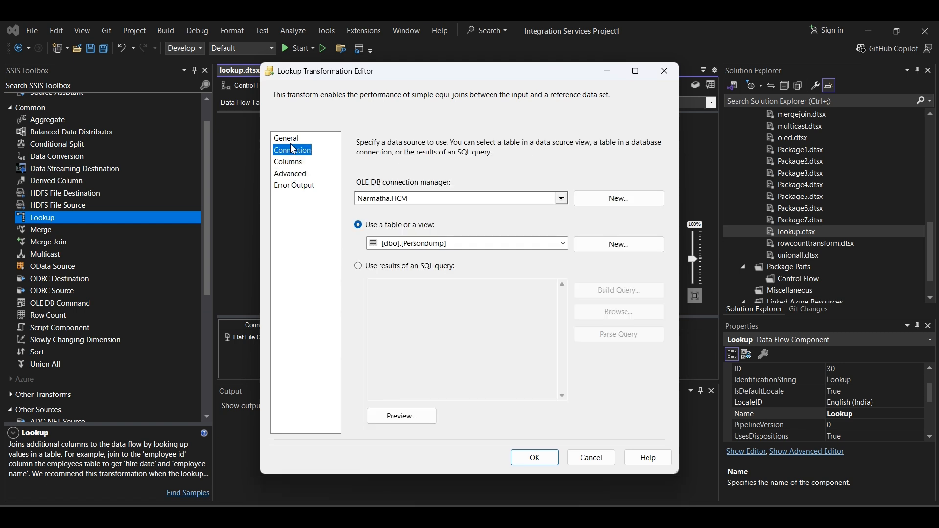
{"action": "left_click", "coordinate": [291, 162]}
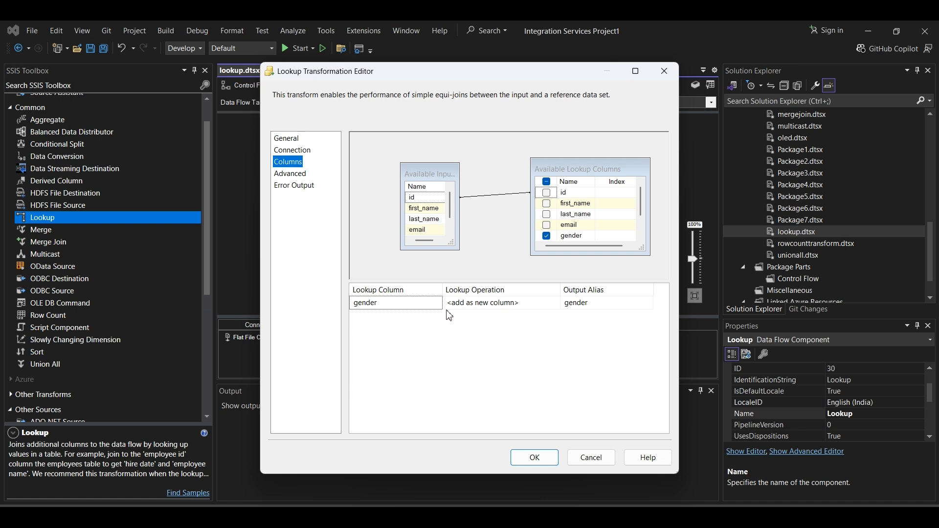
{"action": "left_click", "coordinate": [284, 147]}
{"action": "left_click", "coordinate": [285, 139]}
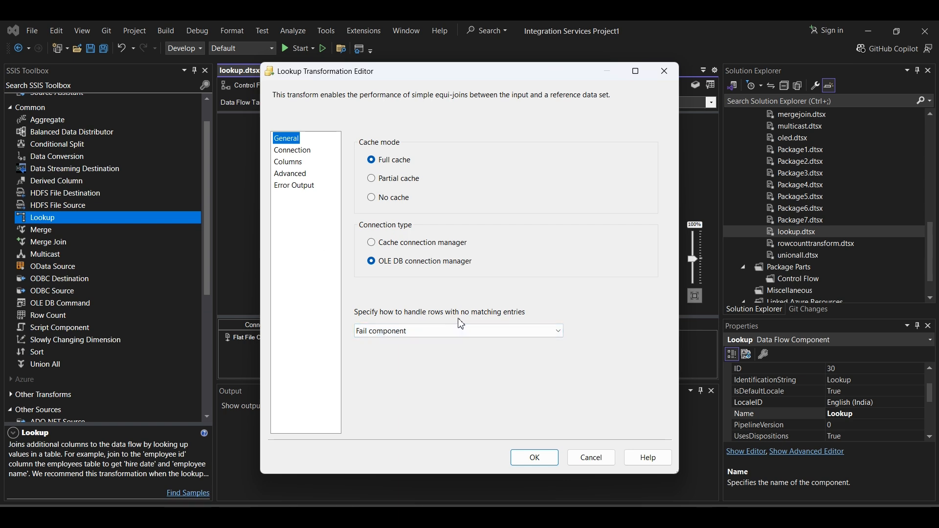
{"action": "left_click", "coordinate": [503, 337]}
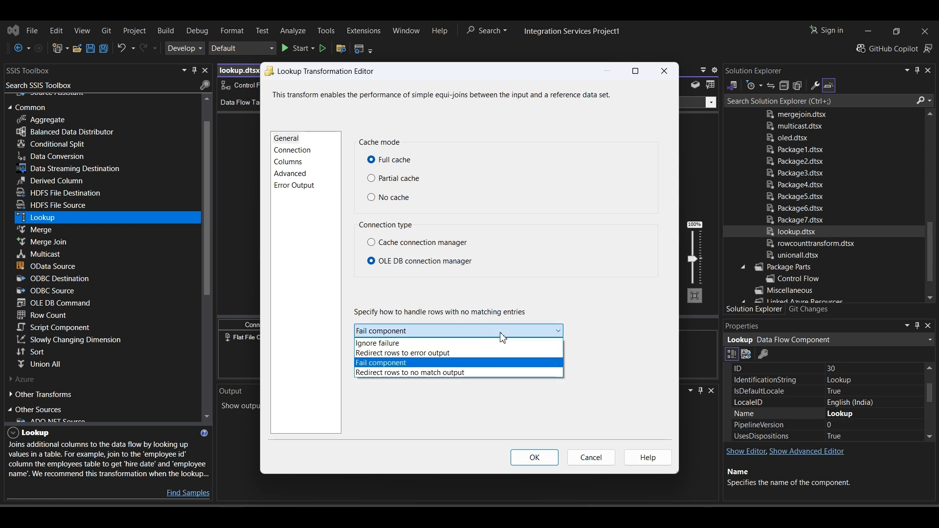
{"action": "left_click", "coordinate": [400, 373]}
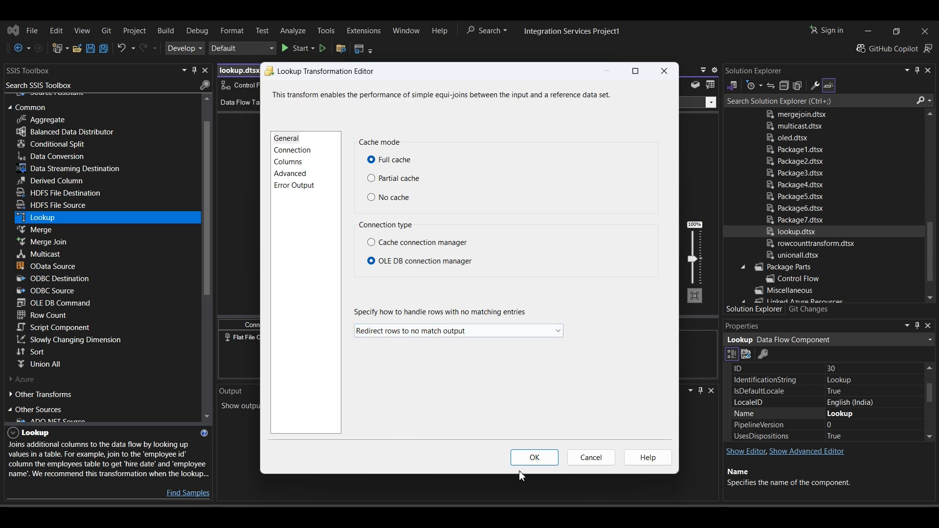
{"action": "left_click", "coordinate": [535, 458]}
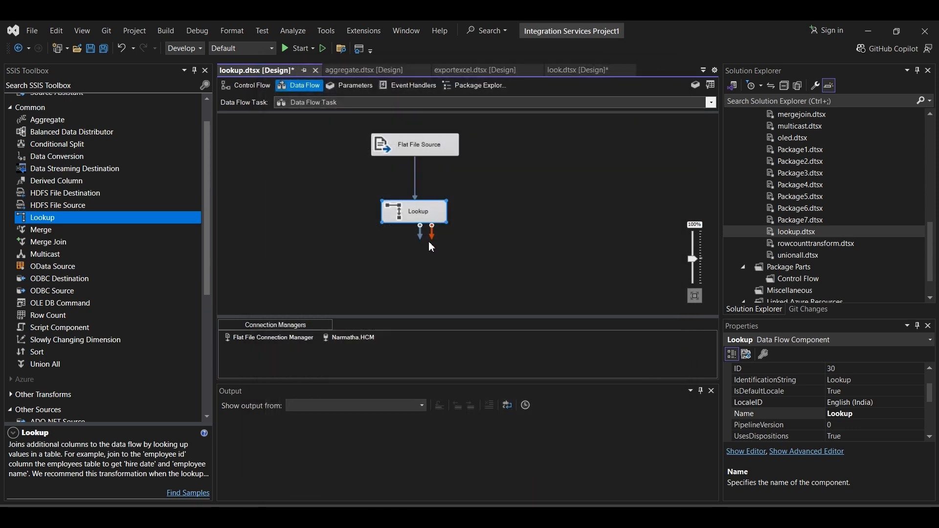
- Move the Lookup closer to the Flat File Source and place two OLE DB Destinations side by side below it
{"action": "left_click_drag", "start_coordinate": [410, 219], "coordinate": [426, 185]}
{"action": "scroll", "coordinate": [77, 322], "scroll_direction": "down", "scroll_amount": 6}
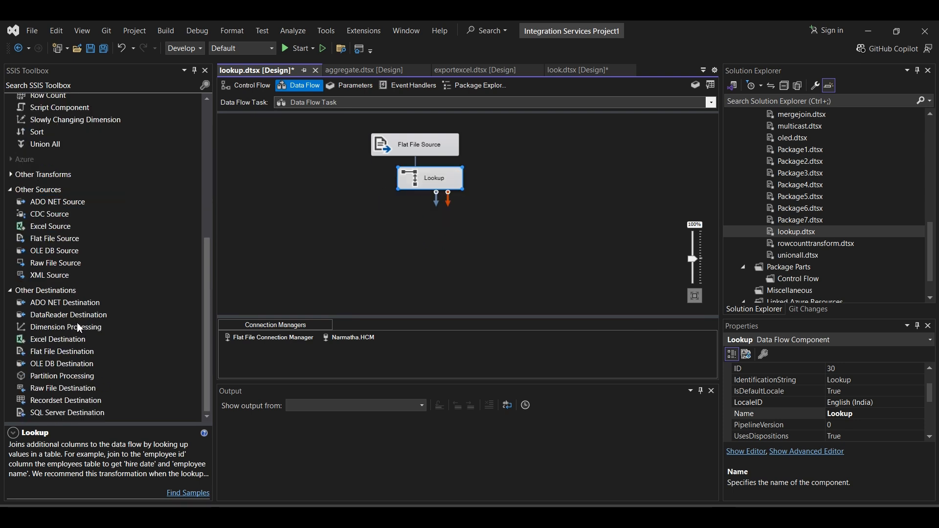
{"action": "left_click", "coordinate": [57, 364]}
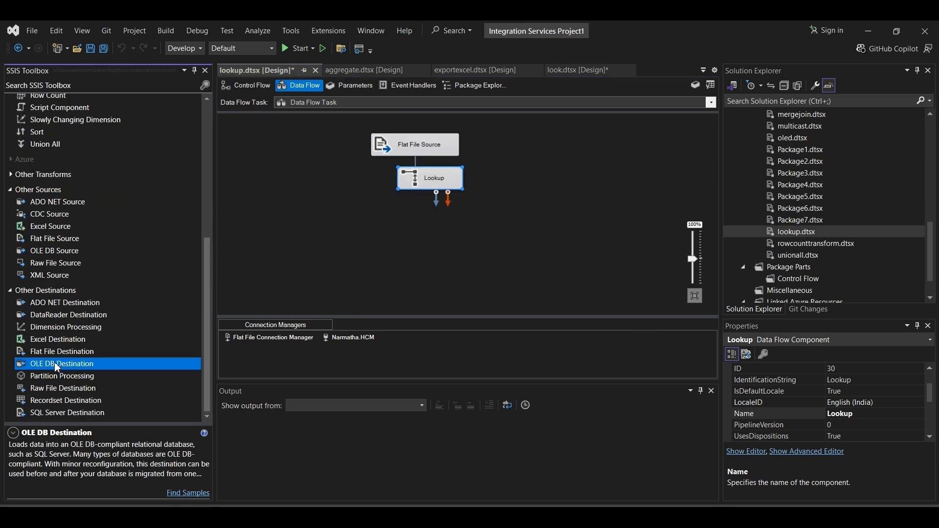
{"action": "left_click_drag", "start_coordinate": [54, 361], "coordinate": [320, 274]}
{"action": "left_click_drag", "start_coordinate": [381, 233], "coordinate": [381, 233]}
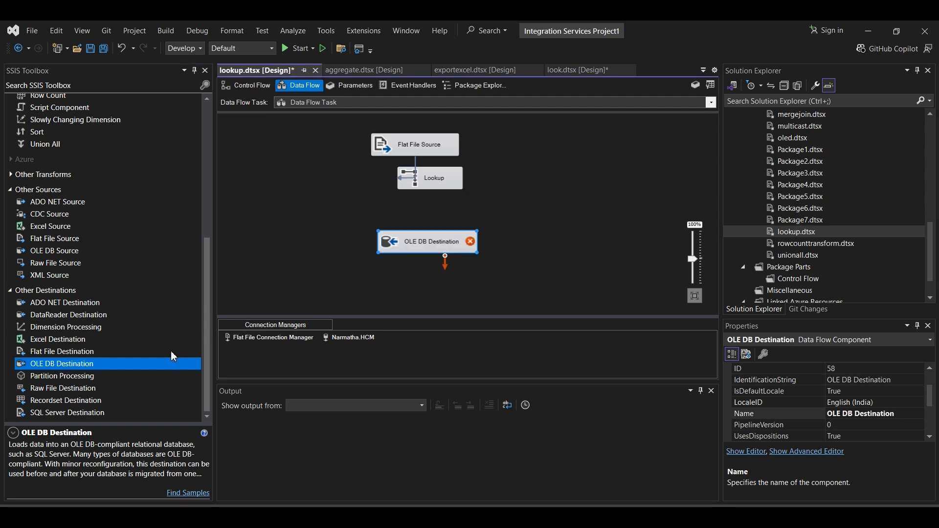
{"action": "left_click_drag", "start_coordinate": [92, 370], "coordinate": [92, 361]}
{"action": "left_click_drag", "start_coordinate": [550, 251], "coordinate": [543, 230]}
{"action": "left_click_drag", "start_coordinate": [427, 242], "coordinate": [390, 243]}
{"action": "left_click_drag", "start_coordinate": [543, 243], "coordinate": [497, 238]}
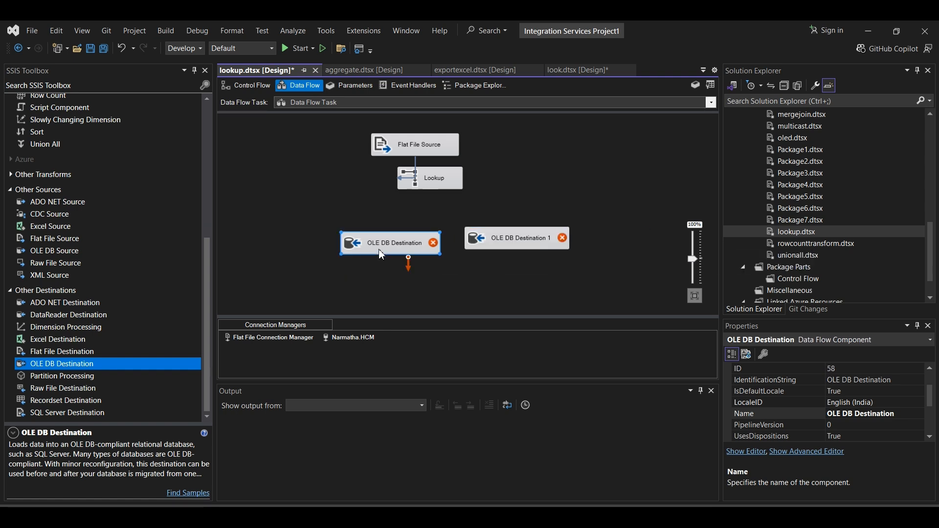
- Connect the Lookup Match Output to OLE DB Destination and the Lookup No Match Output to OLE DB Destination 1
{"action": "left_click", "coordinate": [433, 182]}
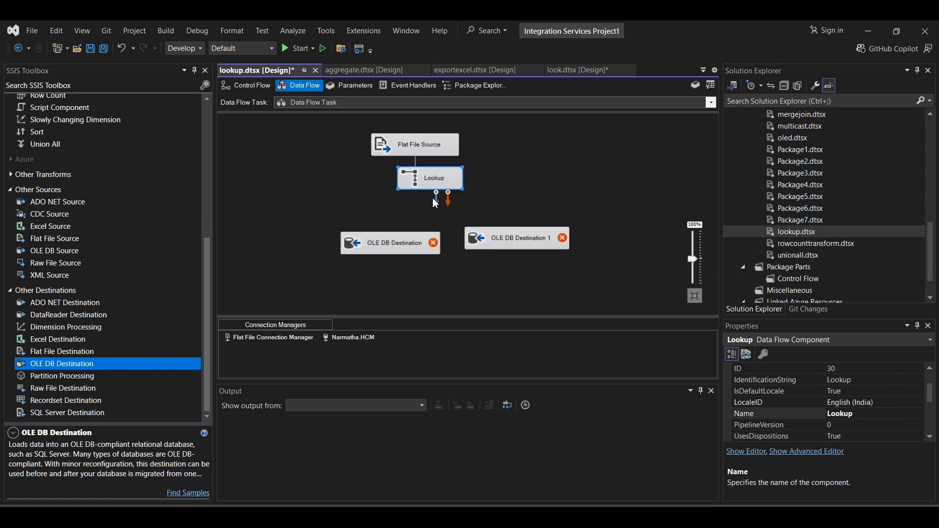
{"action": "left_click_drag", "start_coordinate": [438, 207], "coordinate": [392, 246]}
{"action": "left_click", "coordinate": [417, 276]}
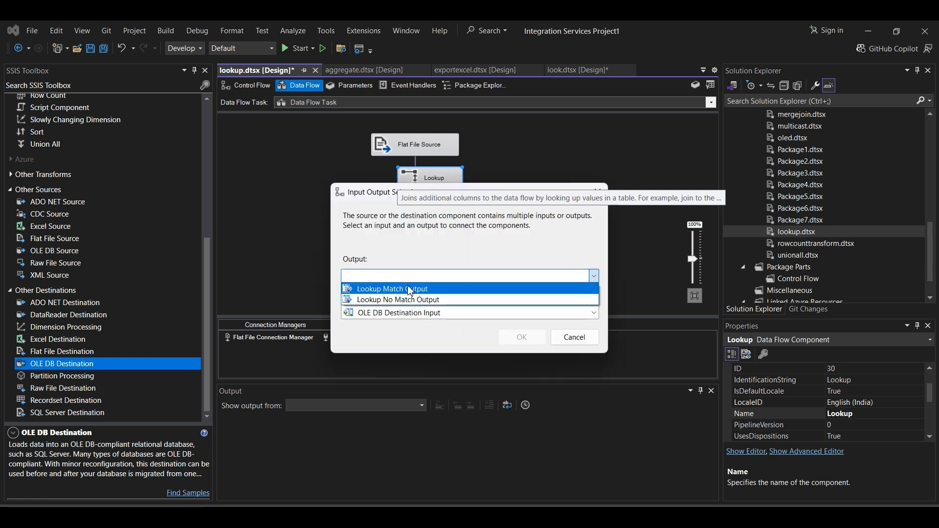
{"action": "left_click", "coordinate": [415, 288]}
{"action": "left_click", "coordinate": [513, 336]}
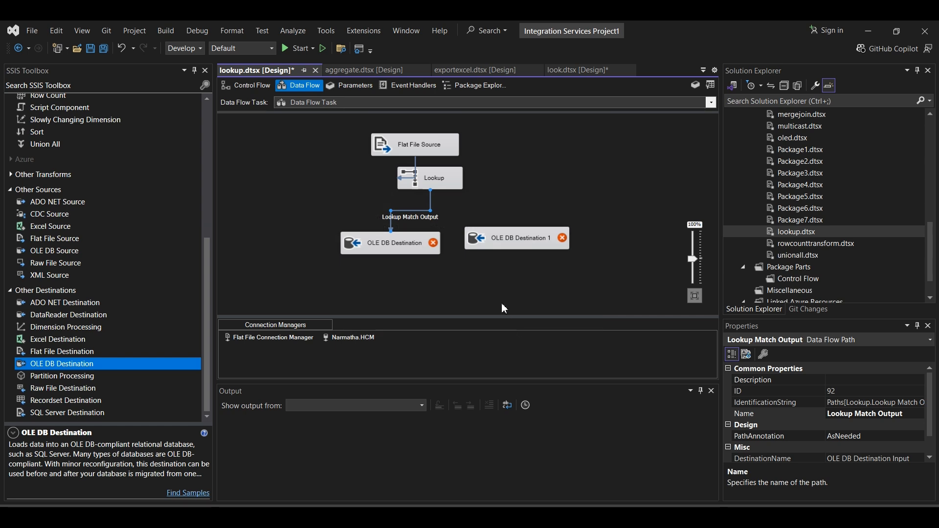
{"action": "left_click", "coordinate": [453, 184]}
{"action": "left_click_drag", "start_coordinate": [436, 197], "coordinate": [532, 249]}
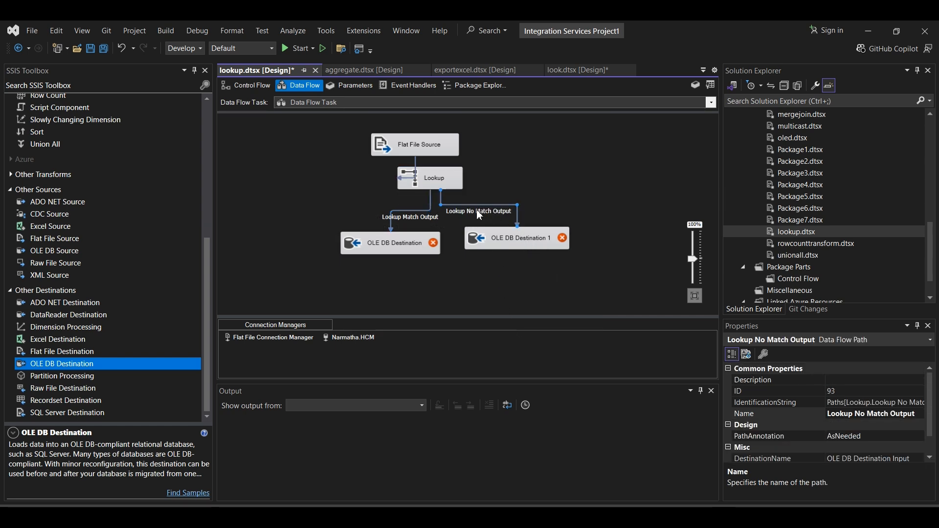
- Create a new table named lookup_matching as the target of the OLE DB Destination that receives the matched rows
{"action": "double_click", "coordinate": [510, 239]}
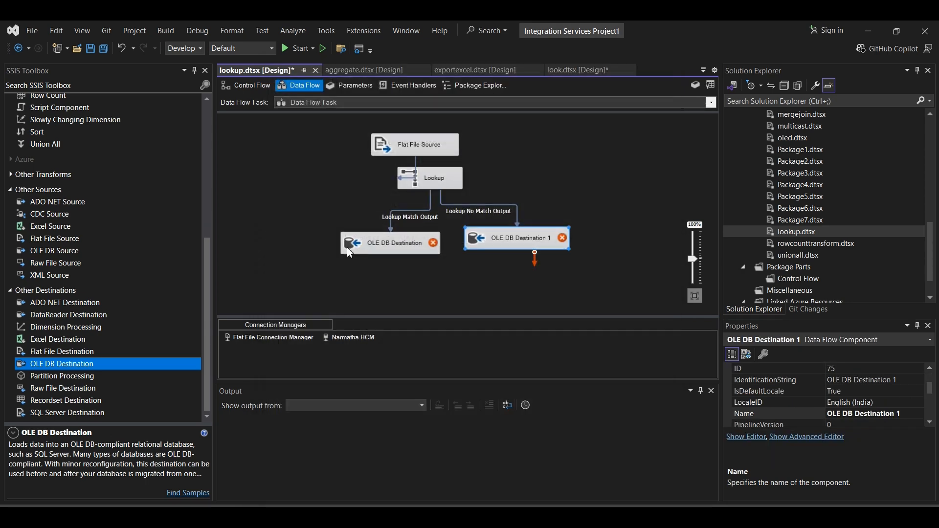
{"action": "left_click", "coordinate": [664, 71]}
{"action": "left_click", "coordinate": [395, 248]}
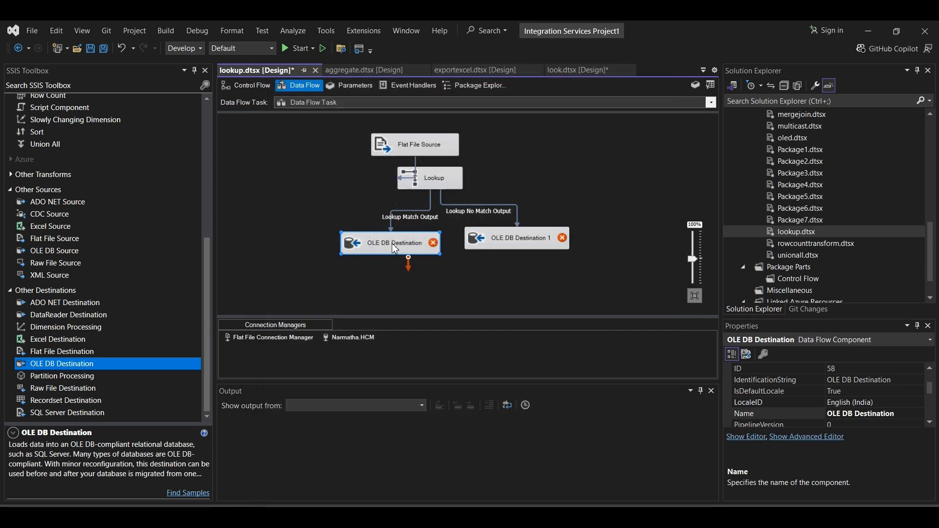
{"action": "double_click", "coordinate": [396, 248]}
{"action": "left_click", "coordinate": [635, 271]}
{"action": "left_click", "coordinate": [419, 200]}
{"action": "left_click_drag", "start_coordinate": [404, 188], "coordinate": [479, 186]}
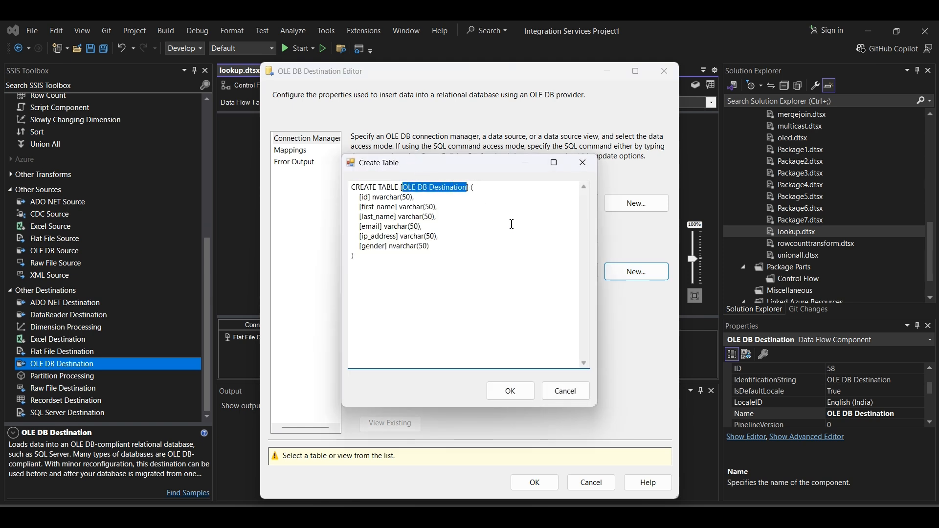
{"action": "type", "text": "lookup_matching"}
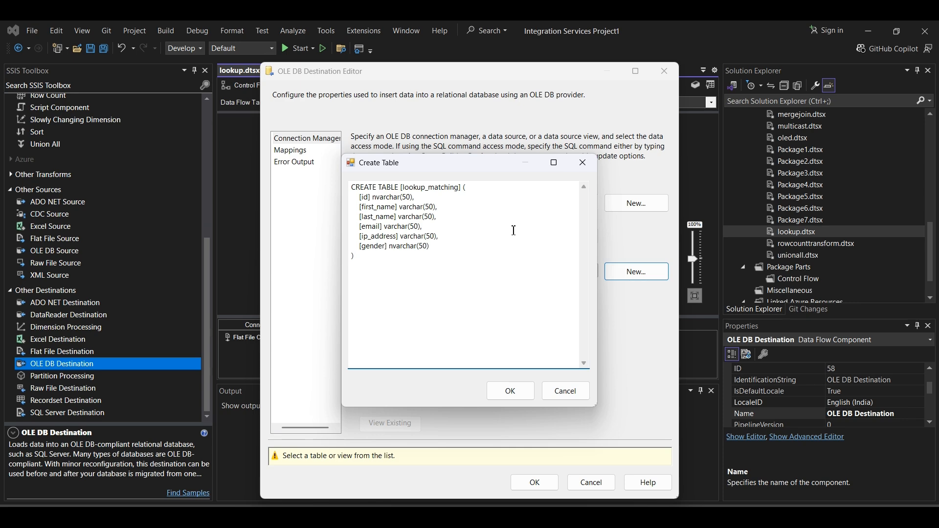
{"action": "left_click", "coordinate": [512, 396]}
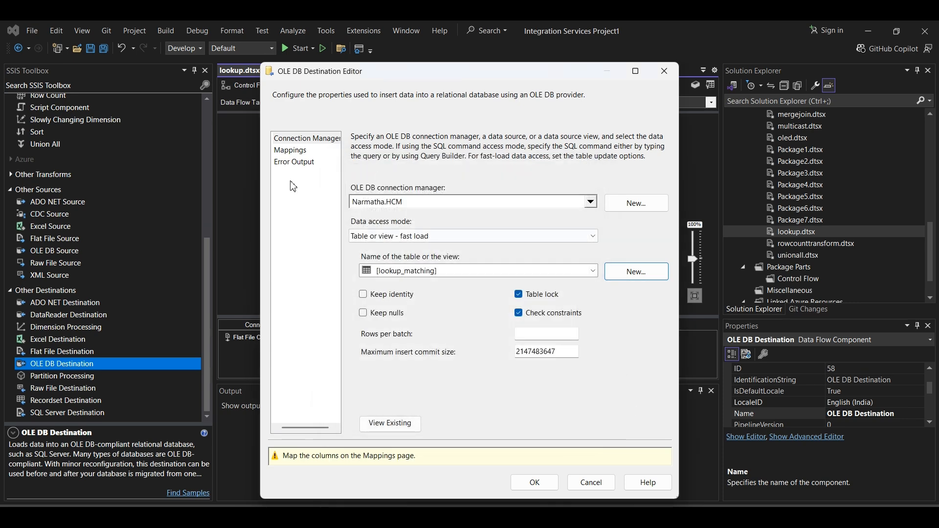
- Map the matched rows' columns, including gender, to the same-named lookup_matching columns and apply the destination settings
{"action": "left_click", "coordinate": [290, 150]}
{"action": "left_click", "coordinate": [289, 138]}
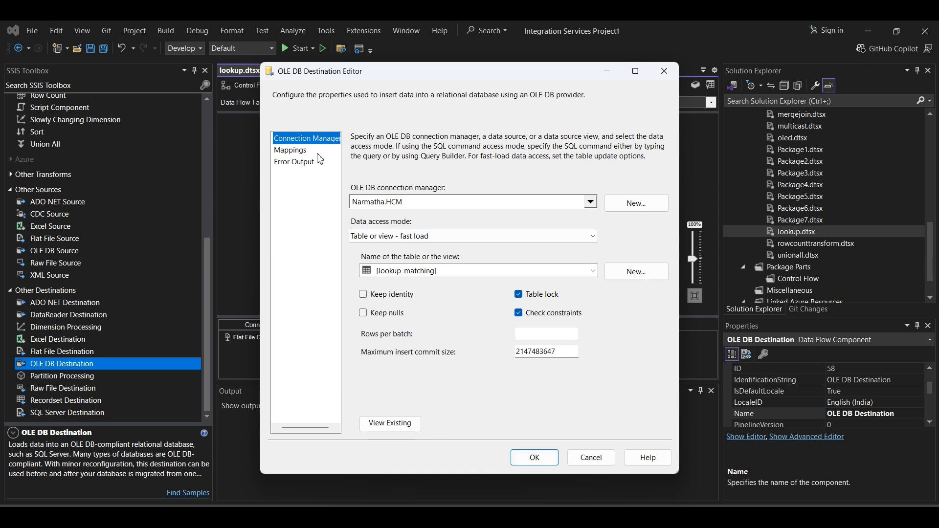
{"action": "left_click", "coordinate": [293, 150]}
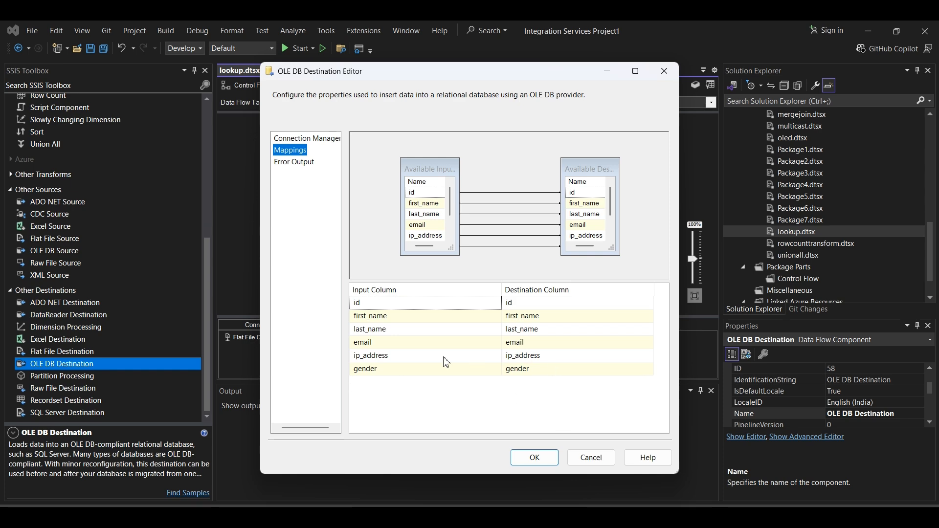
{"action": "left_click", "coordinate": [534, 458]}
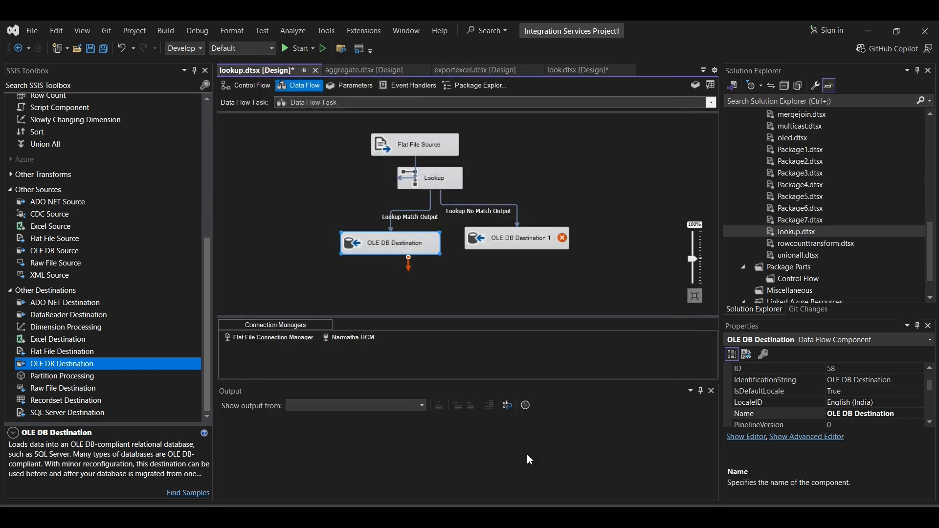
- Create a new table named lookupnomatch as the target of OLE DB Destination 1 and apply it
{"action": "double_click", "coordinate": [500, 240]}
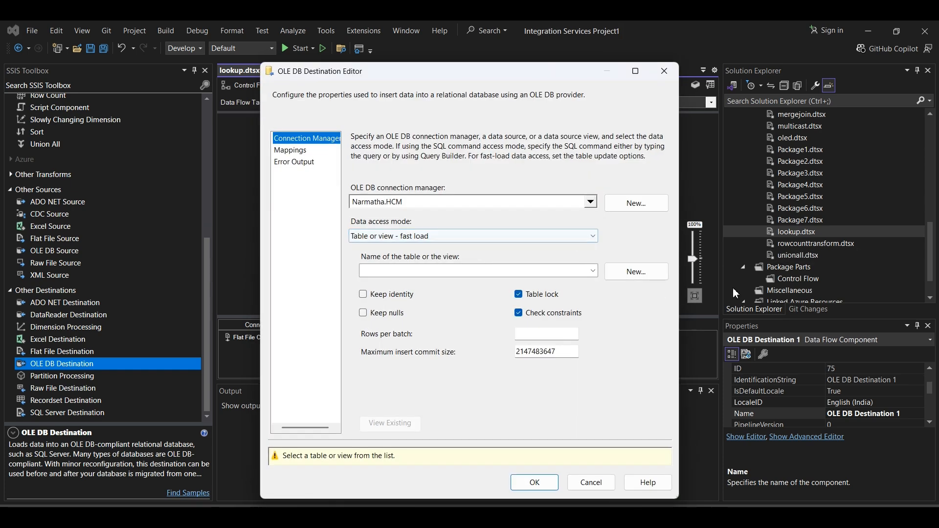
{"action": "left_click", "coordinate": [637, 274]}
{"action": "left_click", "coordinate": [437, 216]}
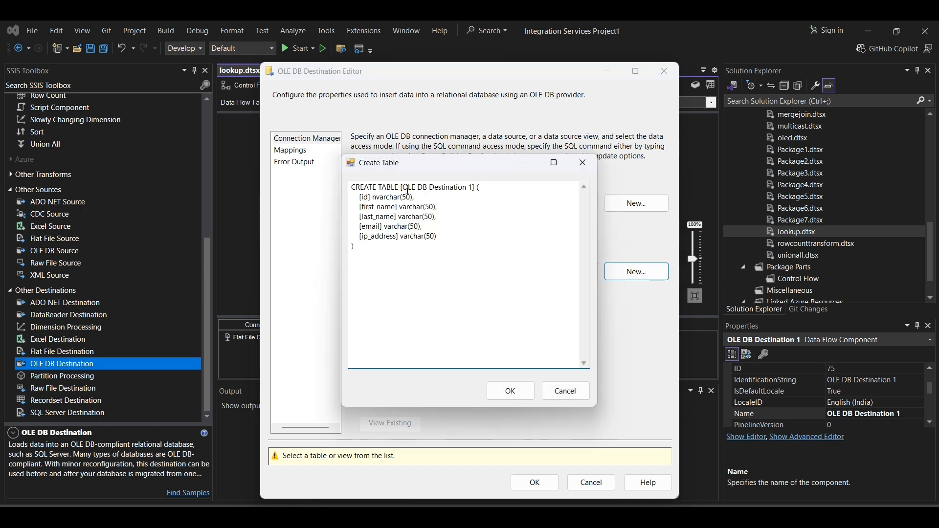
{"action": "left_click_drag", "start_coordinate": [408, 189], "coordinate": [465, 189]}
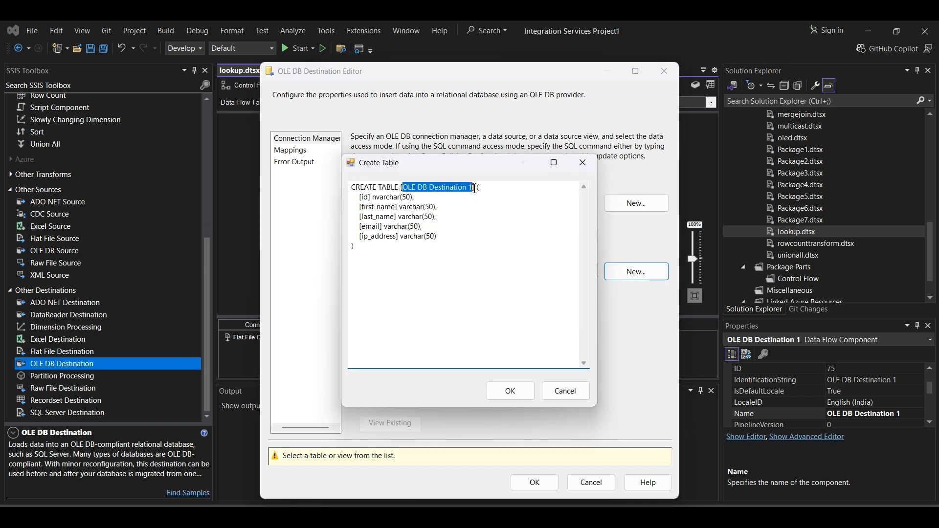
{"action": "key", "text": "BackSpace"}
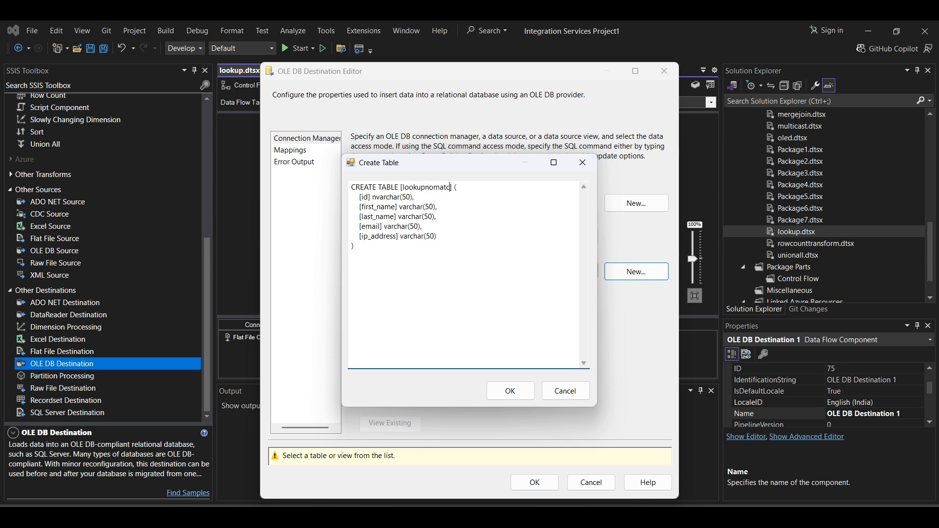
{"action": "left_click", "coordinate": [518, 390]}
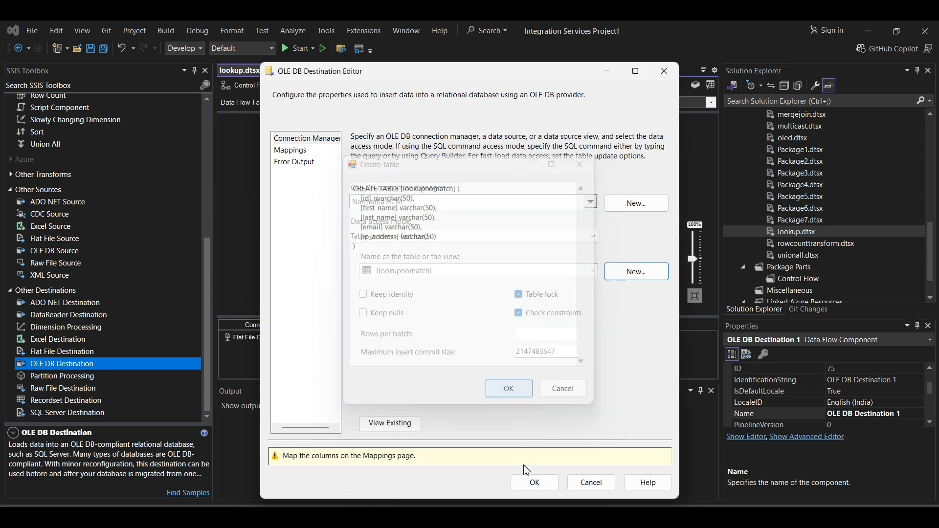
{"action": "left_click", "coordinate": [535, 482]}
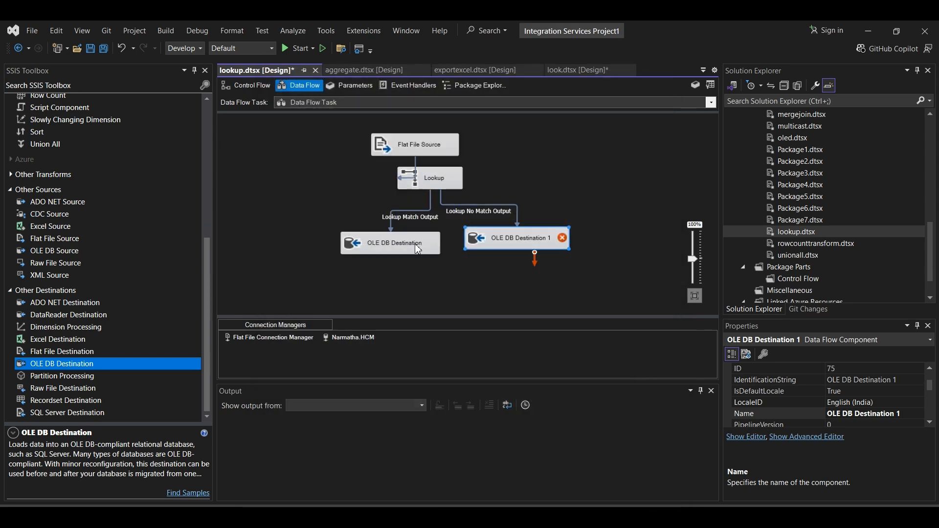
- Map id, first_name, last_name, email and ip_address to the same-named lookupnomatch columns in OLE DB Destination 1
{"action": "double_click", "coordinate": [534, 232]}
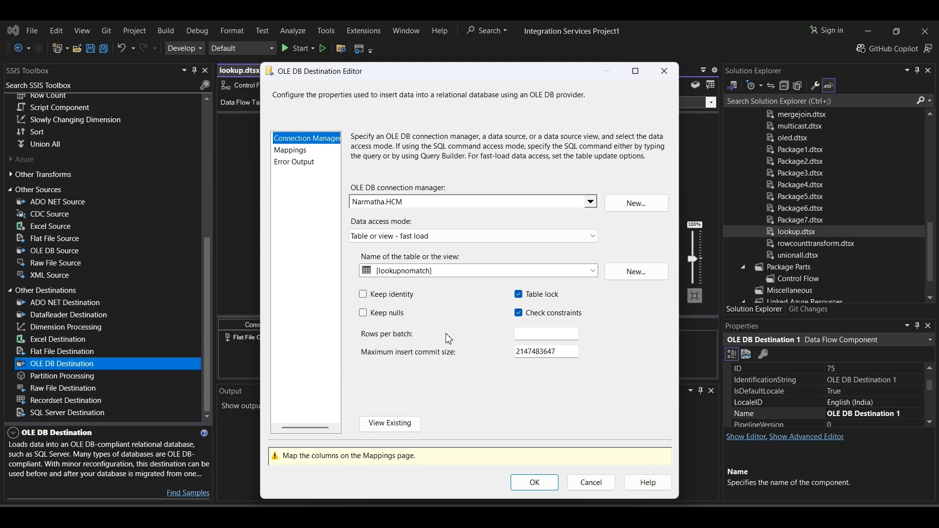
{"action": "left_click", "coordinate": [291, 150]}
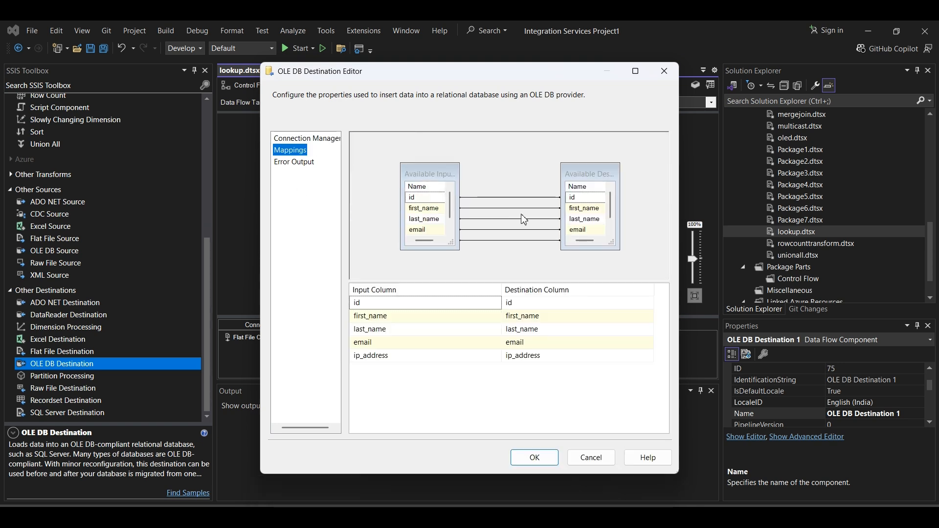
{"action": "left_click", "coordinate": [449, 229]}
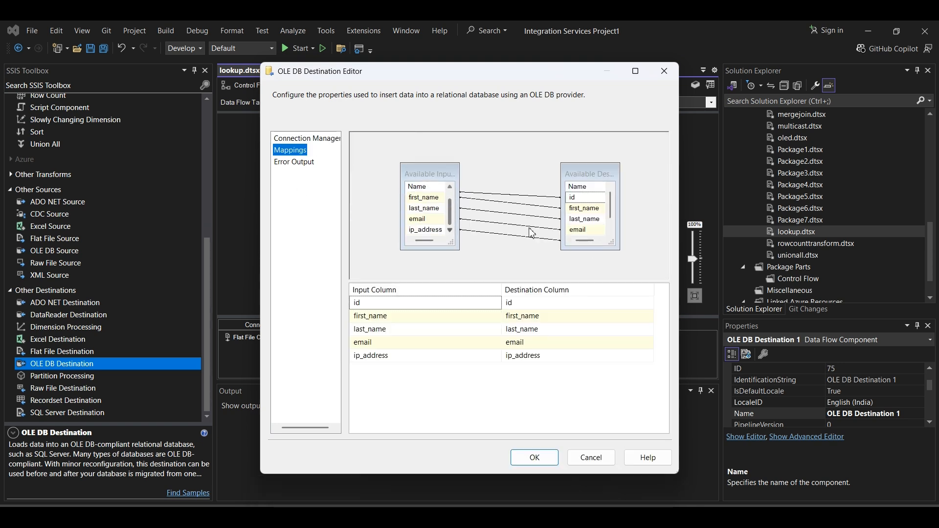
{"action": "left_click", "coordinate": [611, 230]}
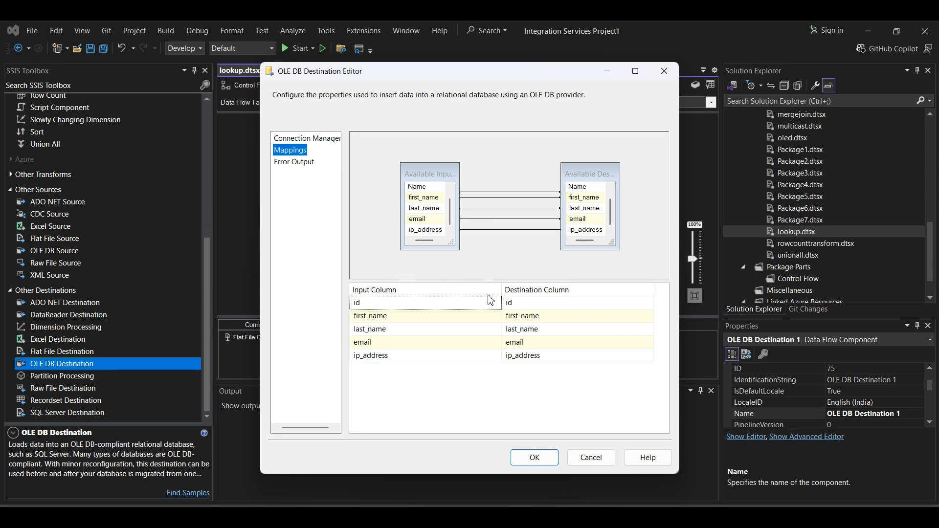
{"action": "left_click", "coordinate": [542, 463]}
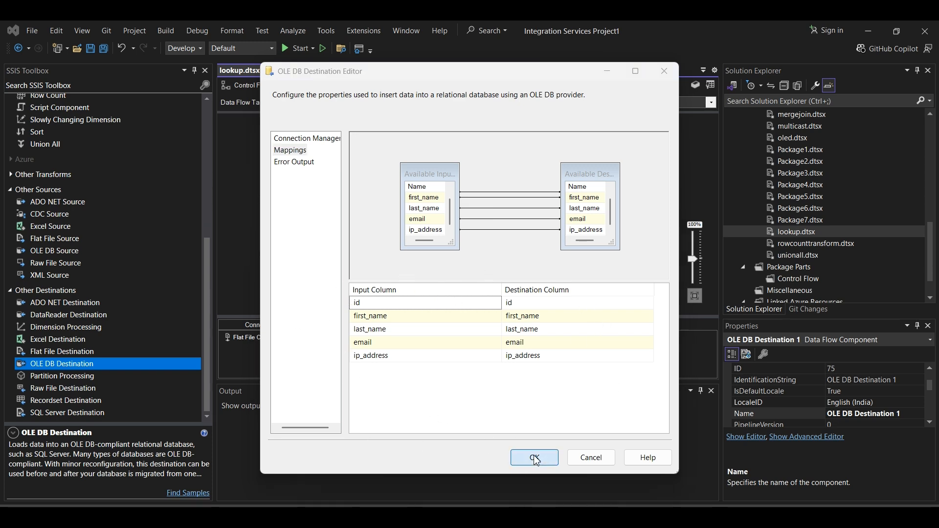
- Save the lookup package, check its control flow and return to its data flow
{"action": "left_click", "coordinate": [90, 48]}
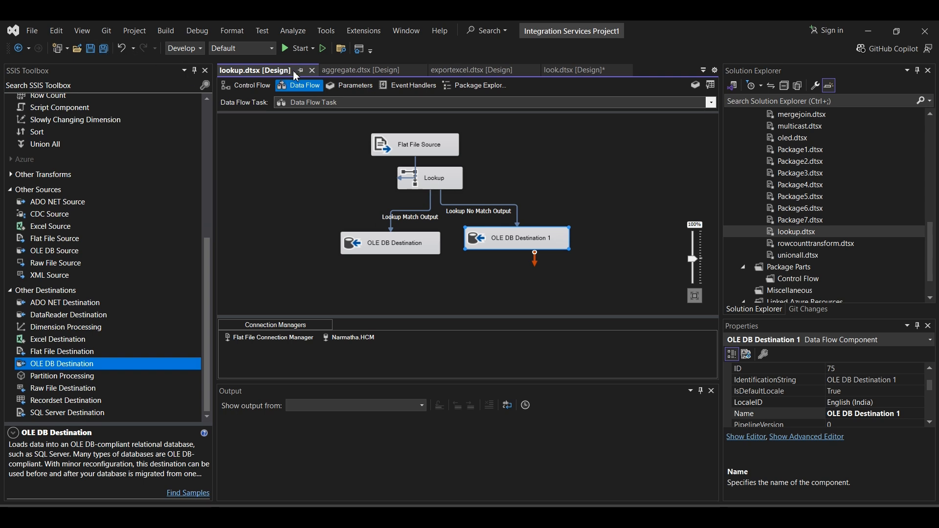
{"action": "left_click", "coordinate": [251, 86]}
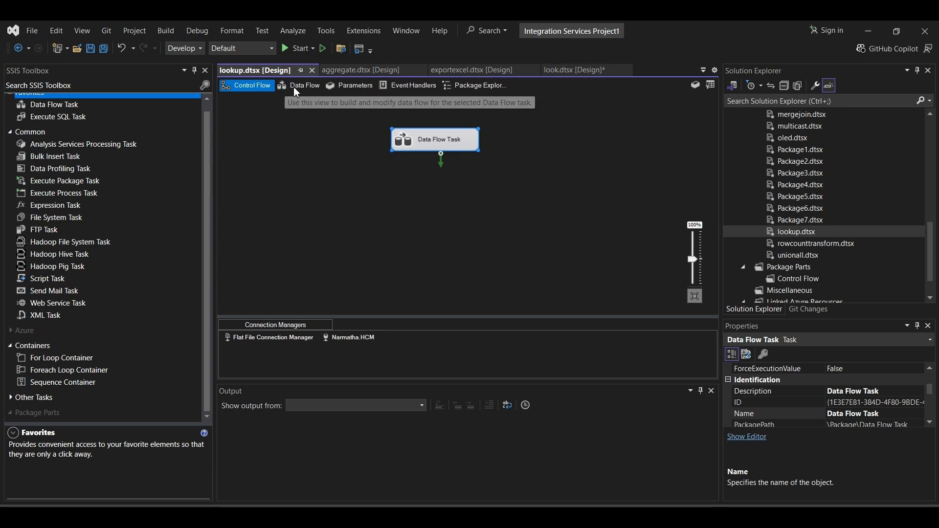
{"action": "left_click", "coordinate": [292, 86]}
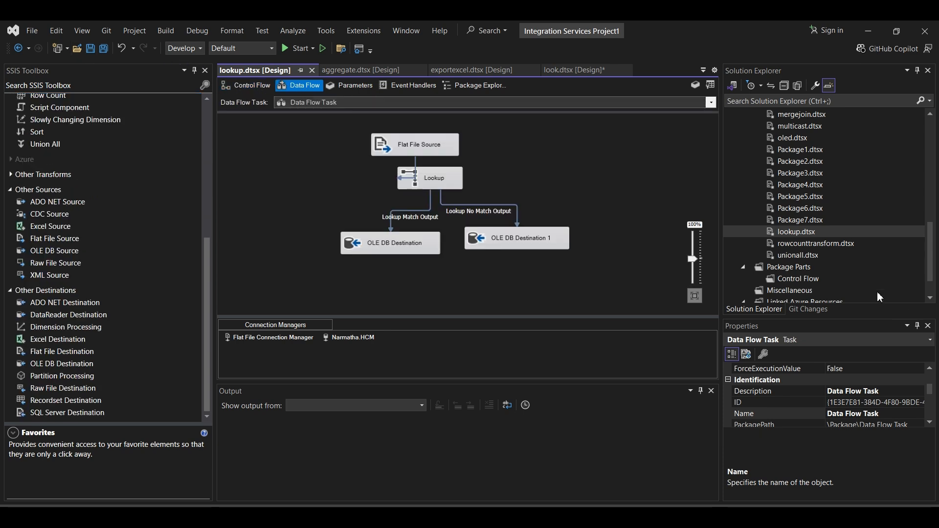
- Open lookup.dtsx from the project and try to run it, dismissing the validation dialog
{"action": "right_click", "coordinate": [791, 239]}
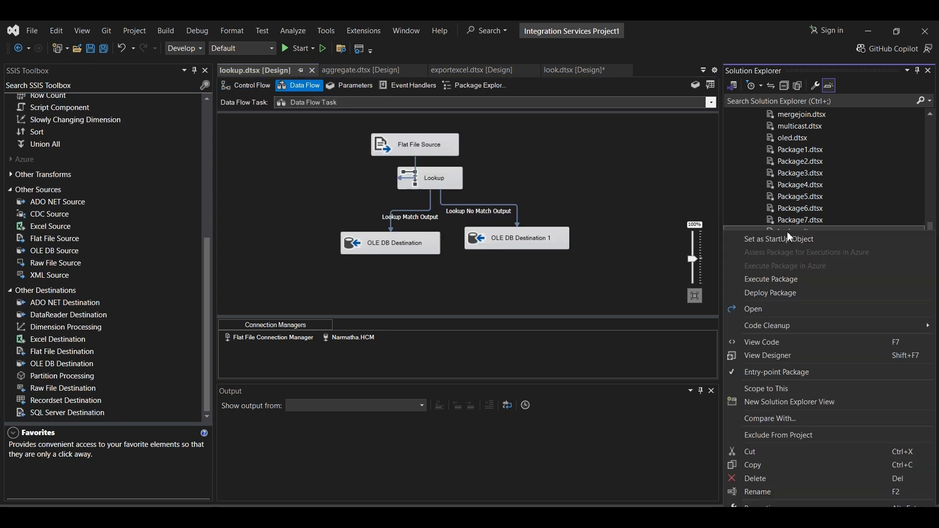
{"action": "left_click", "coordinate": [764, 307]}
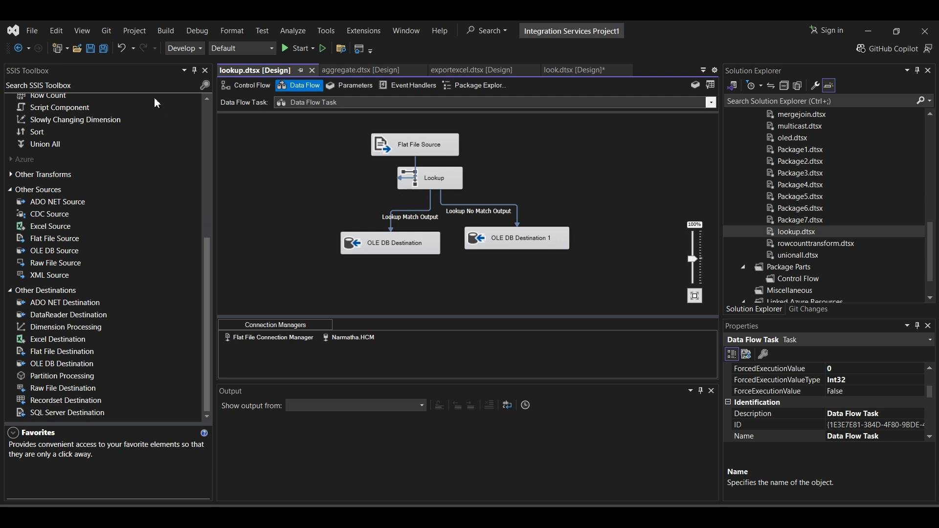
{"action": "left_click", "coordinate": [300, 49]}
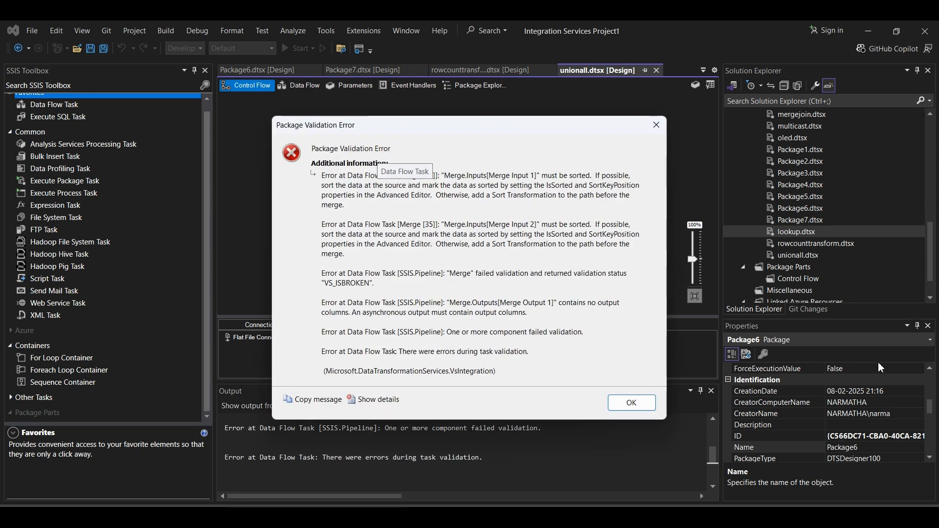
{"action": "left_click", "coordinate": [631, 403]}
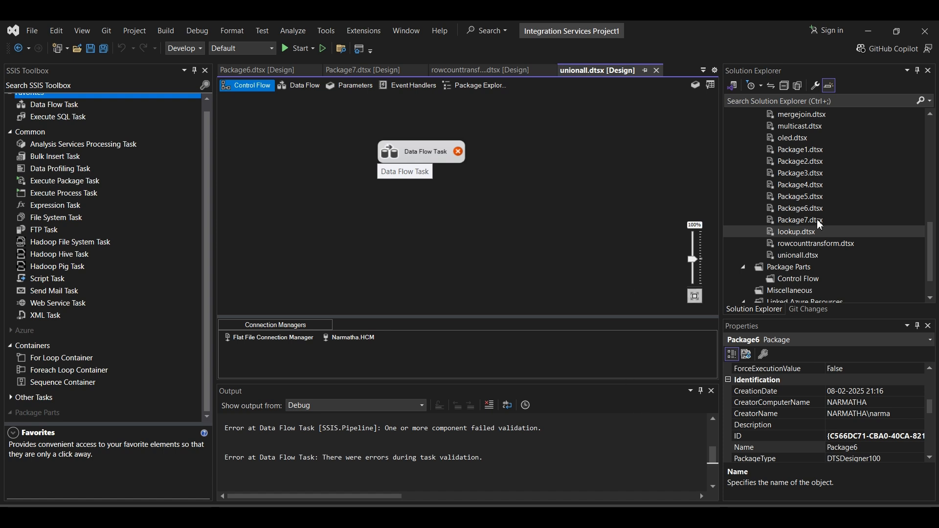
- Reopen lookup.dtsx from the project so it is the active package and start it again
{"action": "left_click", "coordinate": [802, 230]}
{"action": "right_click", "coordinate": [805, 235]}
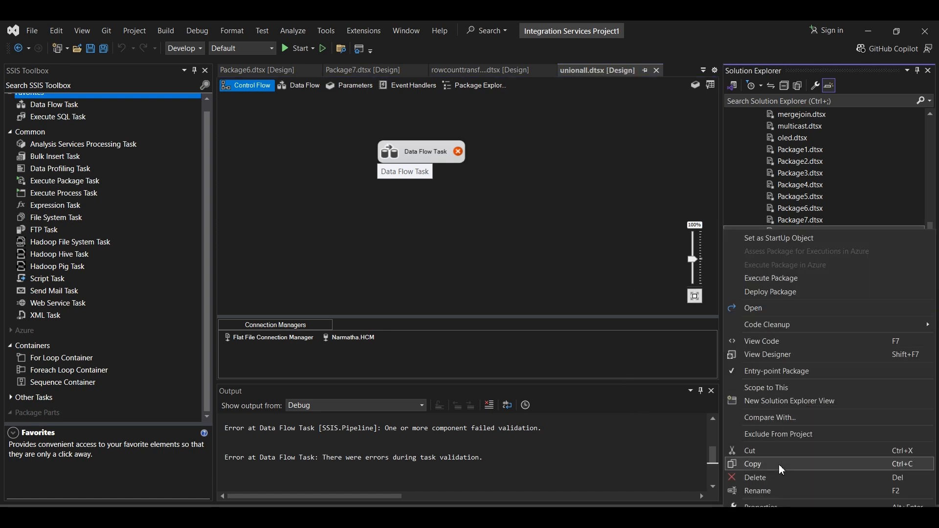
{"action": "left_click", "coordinate": [776, 310]}
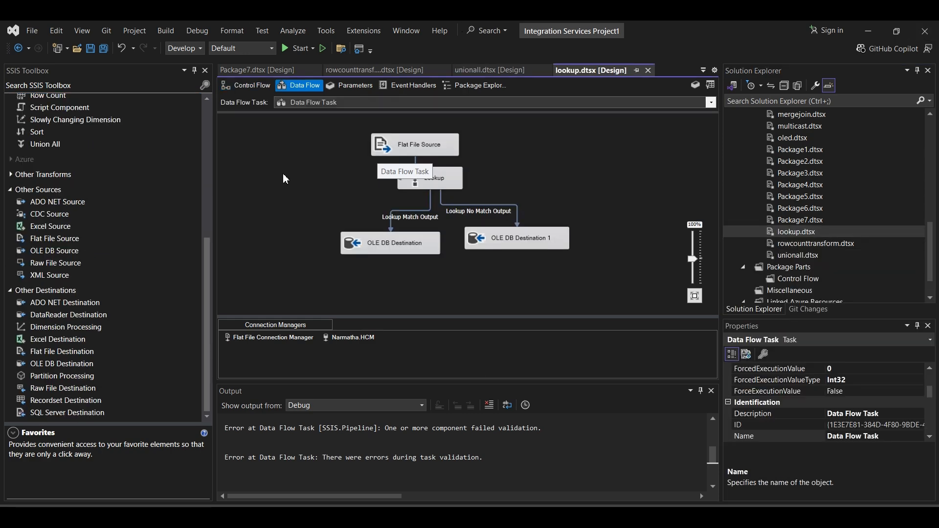
{"action": "left_click", "coordinate": [297, 49]}
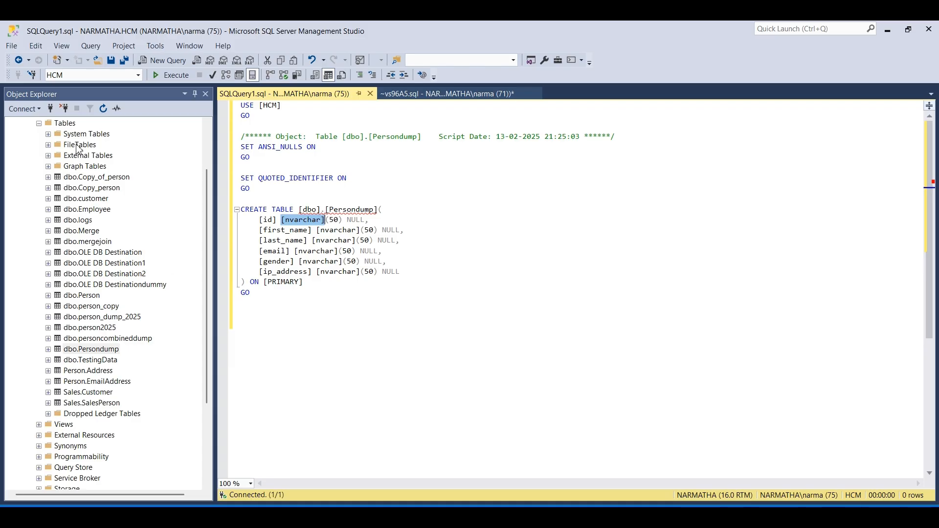
- Switch to SQL Server Management Studio and refresh the tables of the HCM database
{"action": "right_click", "coordinate": [71, 125]}
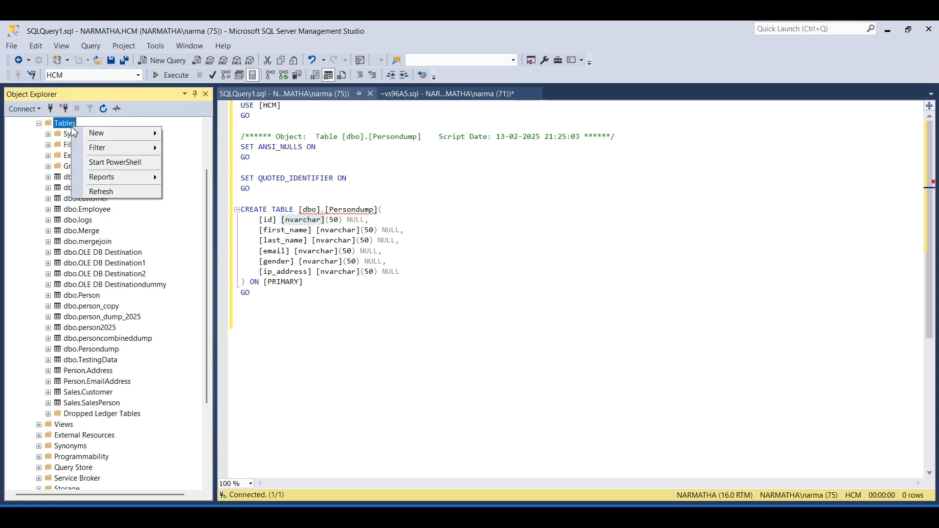
{"action": "left_click", "coordinate": [118, 194]}
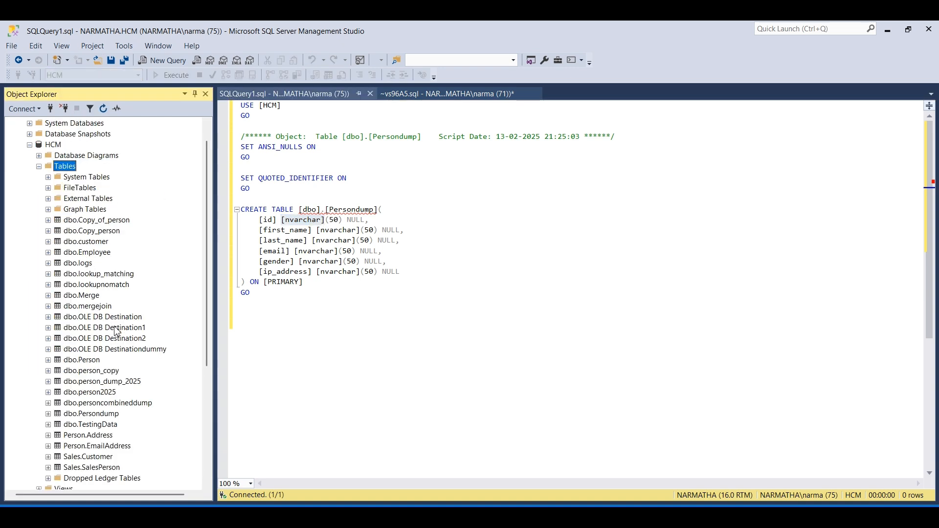
- Open the top 200 rows of the dbo.lookup_matching table for editing to view the matched records
{"action": "left_click", "coordinate": [88, 275]}
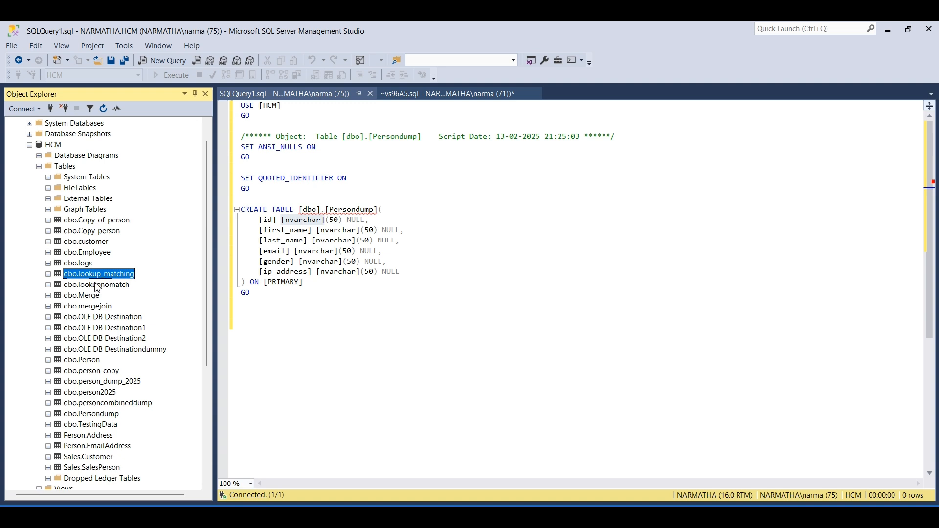
{"action": "scroll", "coordinate": [88, 276], "scroll_direction": "down", "scroll_amount": 2}
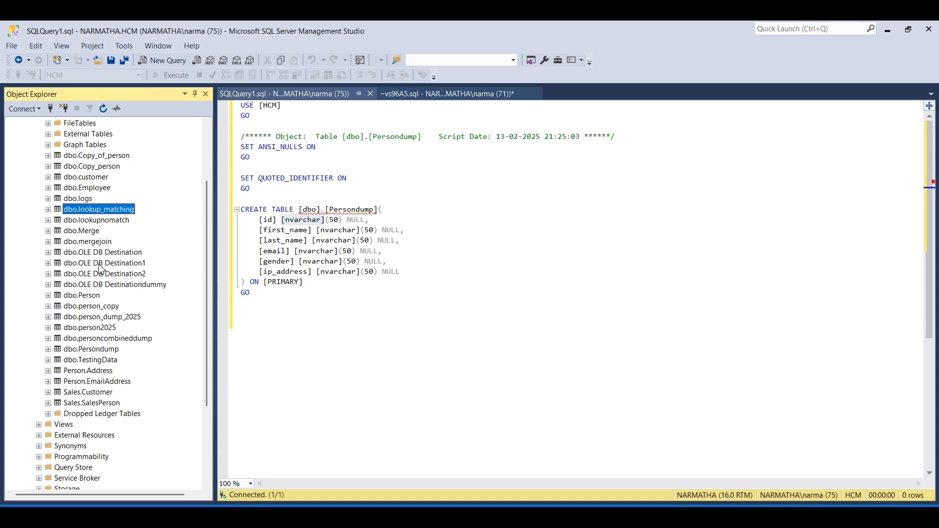
{"action": "right_click", "coordinate": [91, 212]}
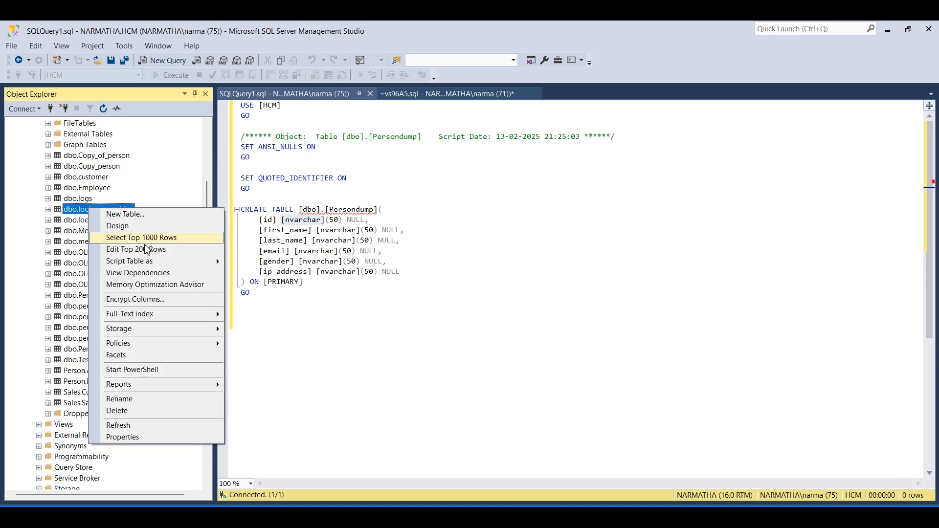
{"action": "left_click", "coordinate": [152, 254]}
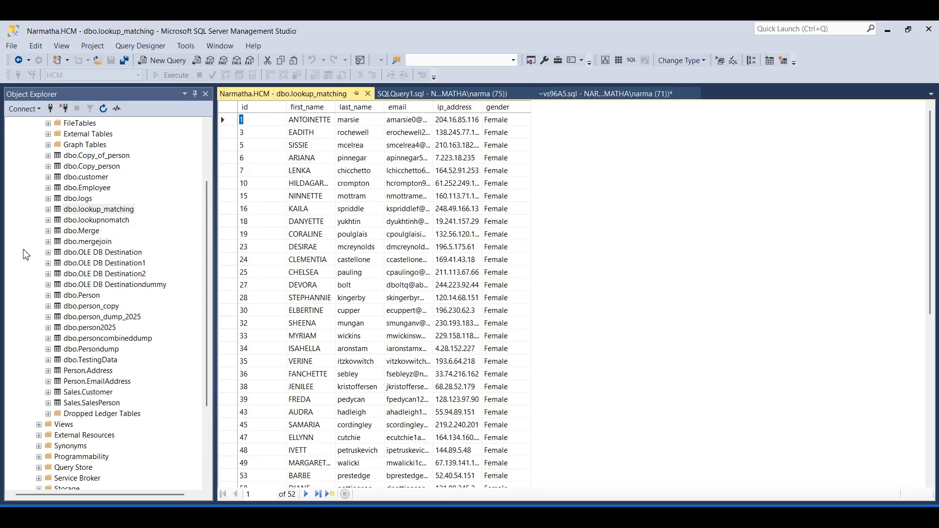
- Query the top 1000 rows of dbo.lookup_matching and review the results through to the end, highlighting the gender column
{"action": "right_click", "coordinate": [89, 211]}
{"action": "left_click", "coordinate": [163, 241]}
{"action": "scroll", "coordinate": [409, 405], "scroll_direction": "down", "scroll_amount": 12}
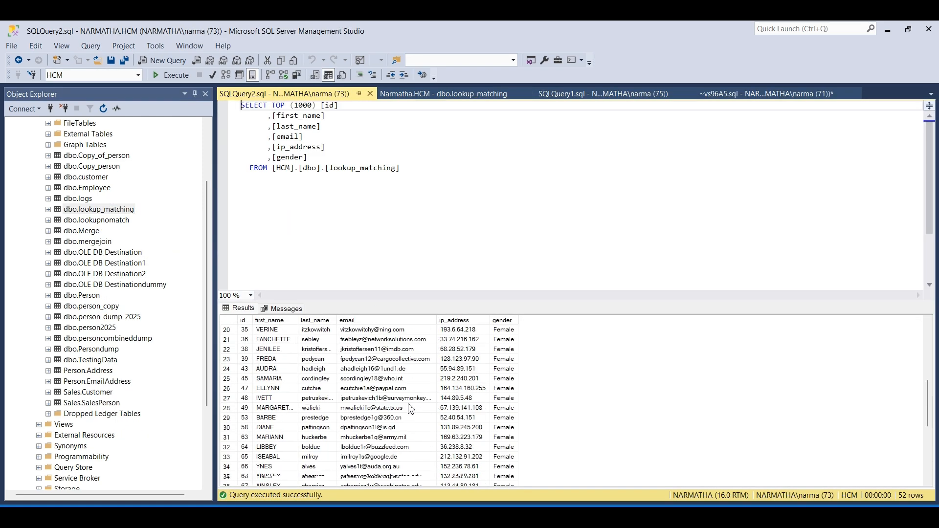
{"action": "scroll", "coordinate": [408, 403], "scroll_direction": "up", "scroll_amount": 12}
{"action": "scroll", "coordinate": [410, 403], "scroll_direction": "down", "scroll_amount": 5}
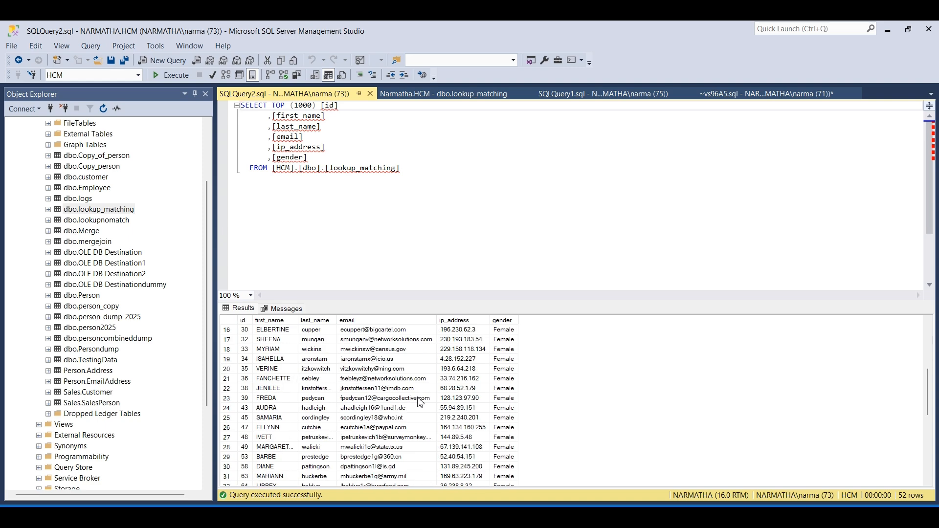
{"action": "left_click", "coordinate": [503, 321]}
{"action": "scroll", "coordinate": [512, 408], "scroll_direction": "down", "scroll_amount": 4}
{"action": "scroll", "coordinate": [512, 407], "scroll_direction": "down", "scroll_amount": 3}
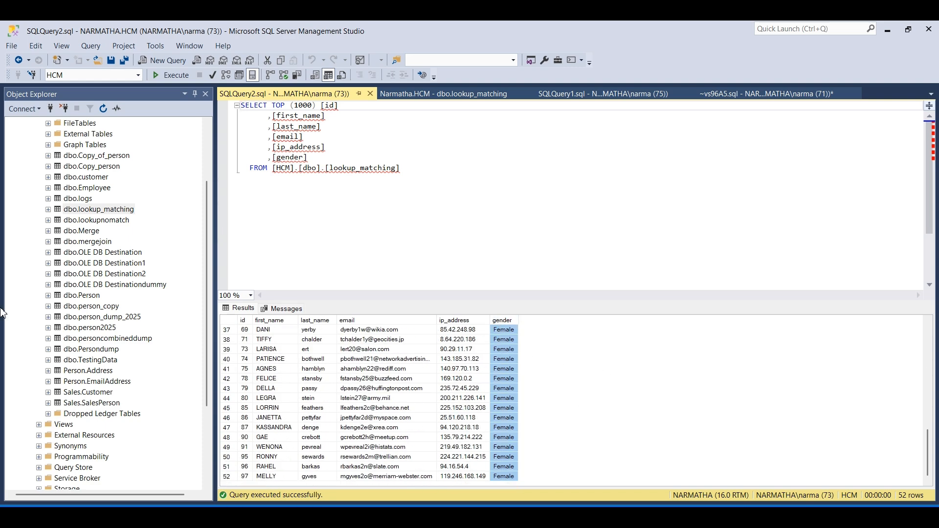
- Query the top 1000 rows of dbo.lookupnomatch, select the whole result set and review the unmatched rows to the end
{"action": "left_click", "coordinate": [86, 221]}
{"action": "right_click", "coordinate": [86, 221]}
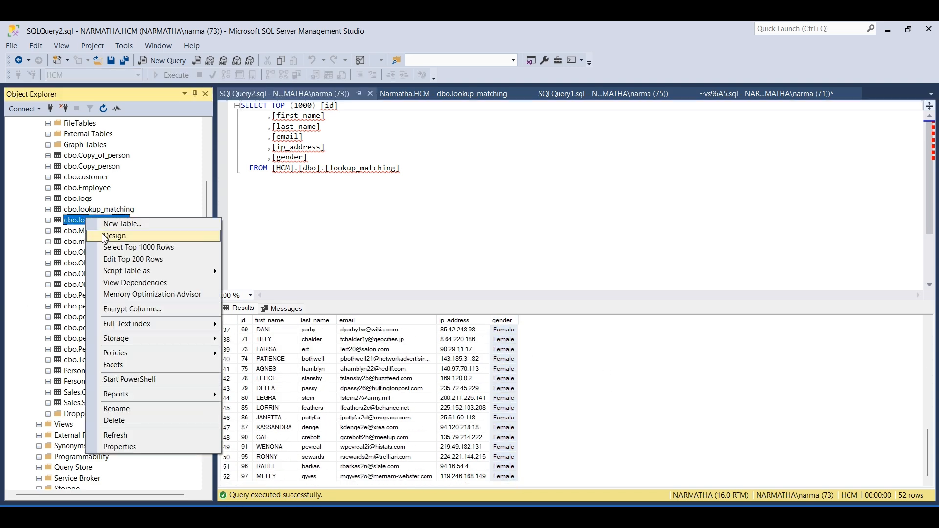
{"action": "left_click", "coordinate": [160, 248]}
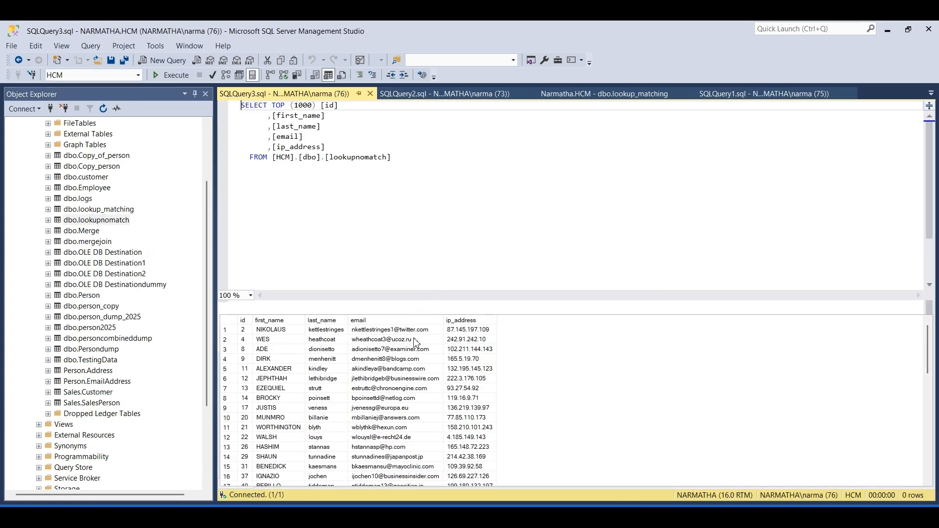
{"action": "left_click", "coordinate": [237, 321]}
{"action": "scroll", "coordinate": [334, 383], "scroll_direction": "down", "scroll_amount": 11}
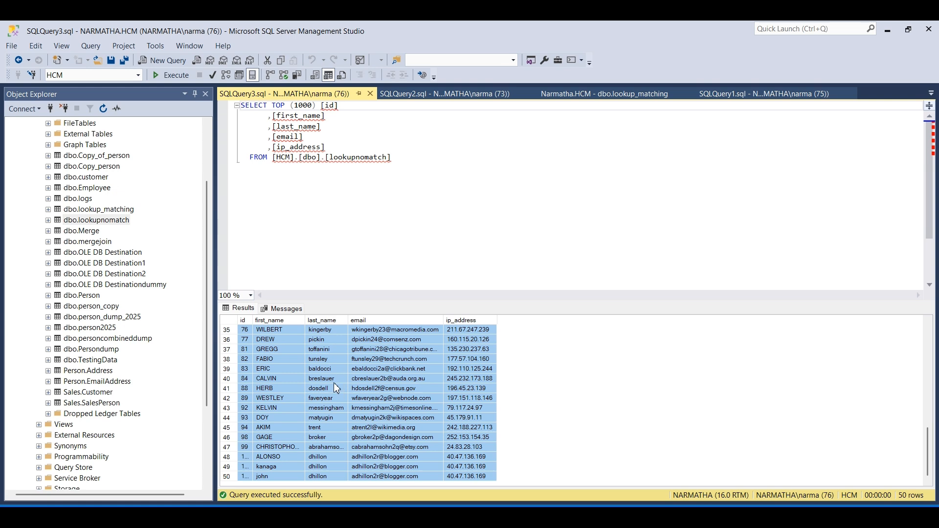